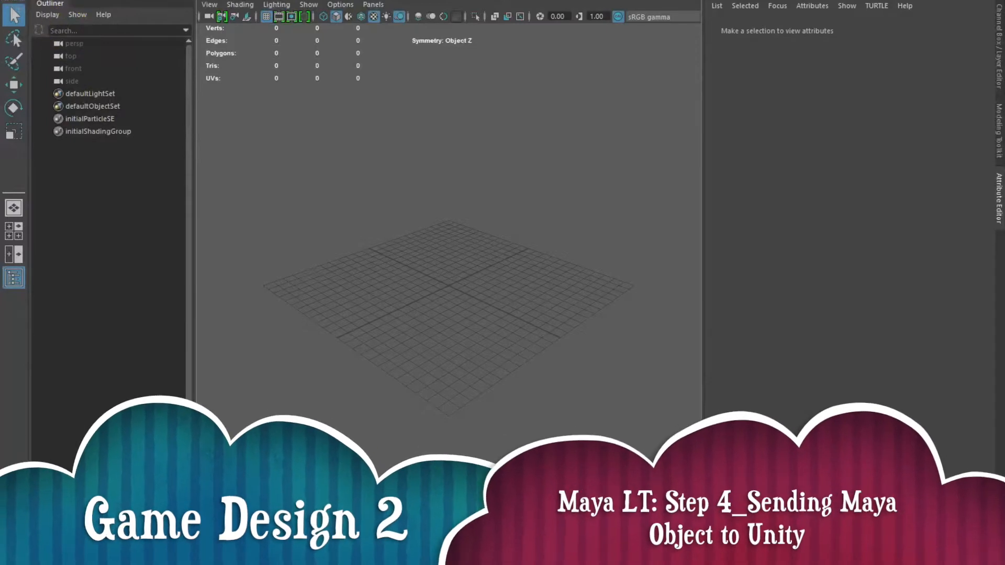
# Open the recent scene coinBoxCube.mlt from the Maya CoinBox folder and switch to Unity.
pyautogui.moveTo(87, 225)
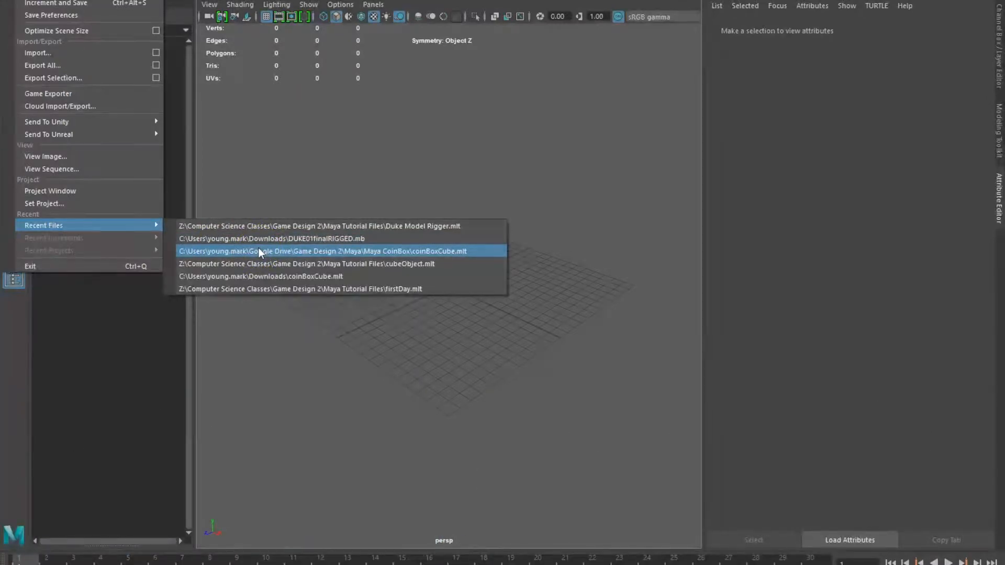
pyautogui.click(323, 248)
pyautogui.click(345, 251)
pyautogui.click(468, 288)
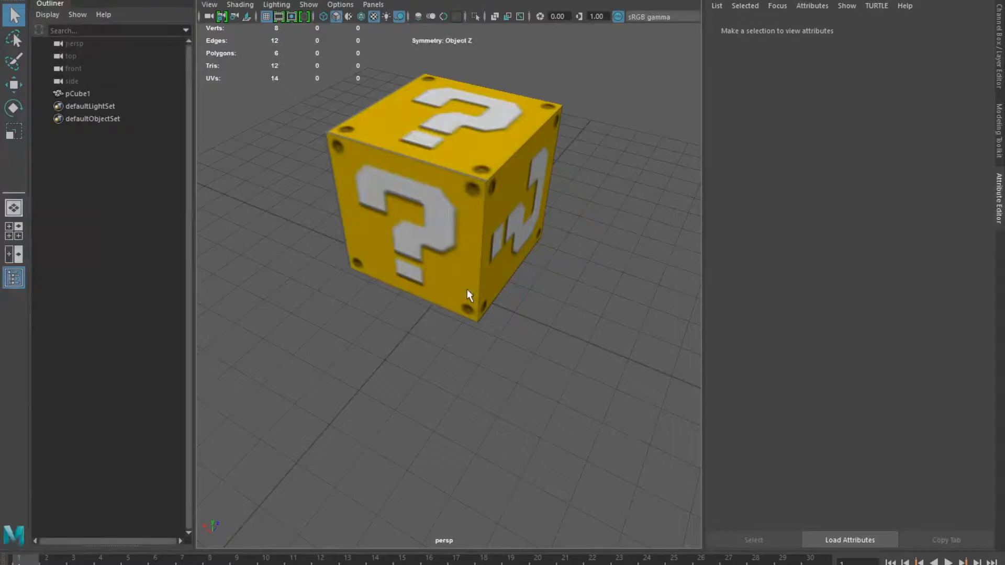
pyautogui.click(601, 516)
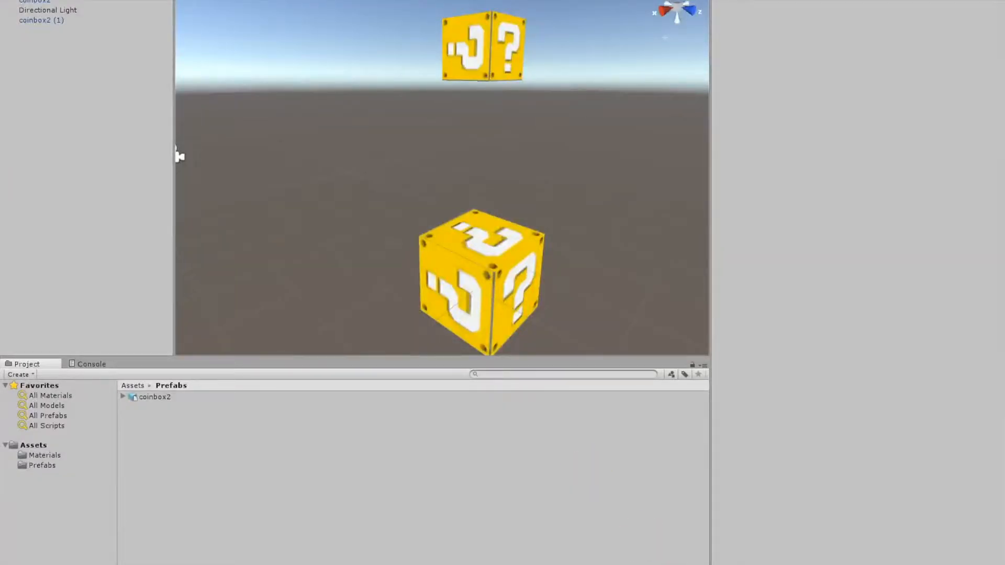
pyautogui.hotkey('alt', 'f')
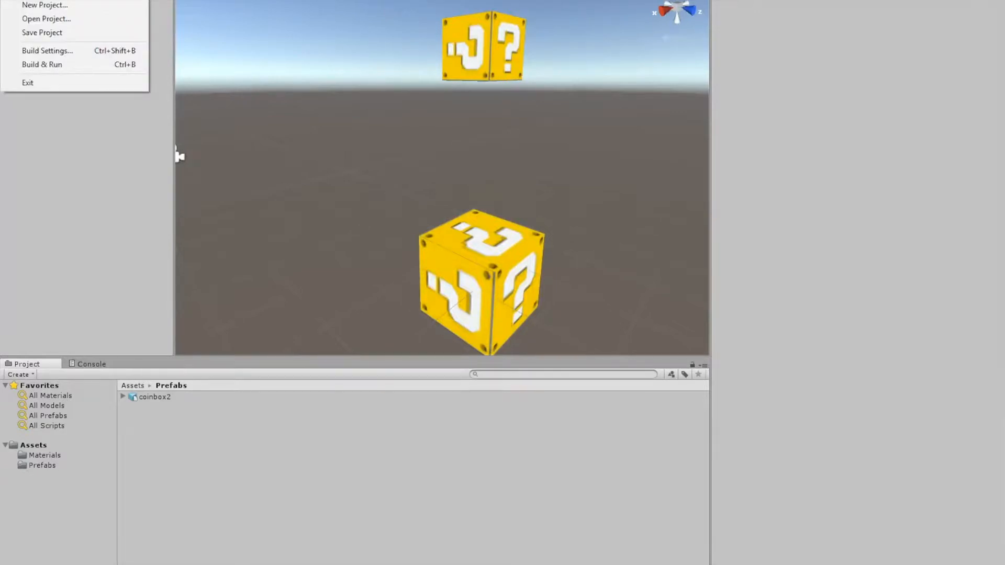
pyautogui.click(52, 5)
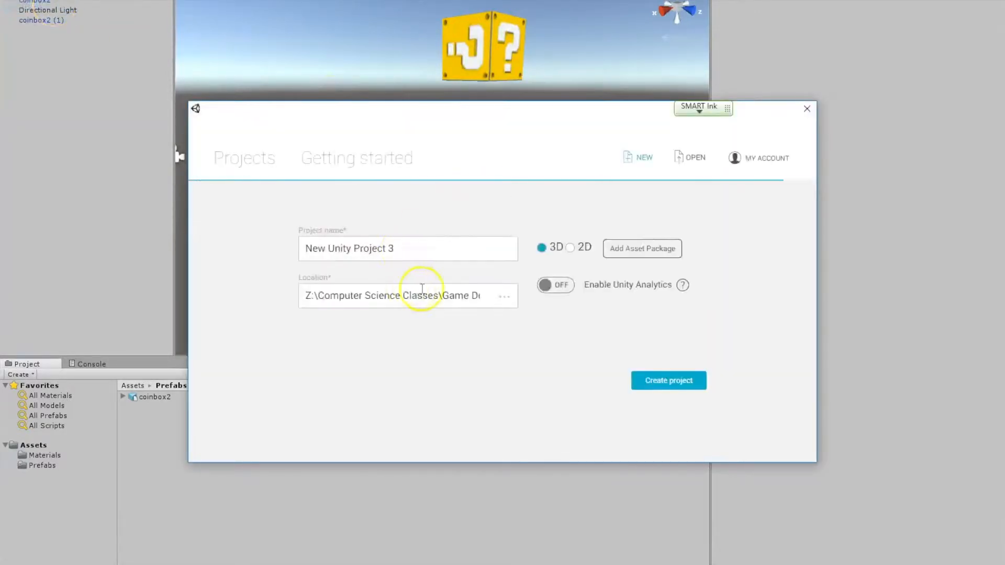
pyautogui.click(442, 242)
pyautogui.hotkey('ctrl', 'a')
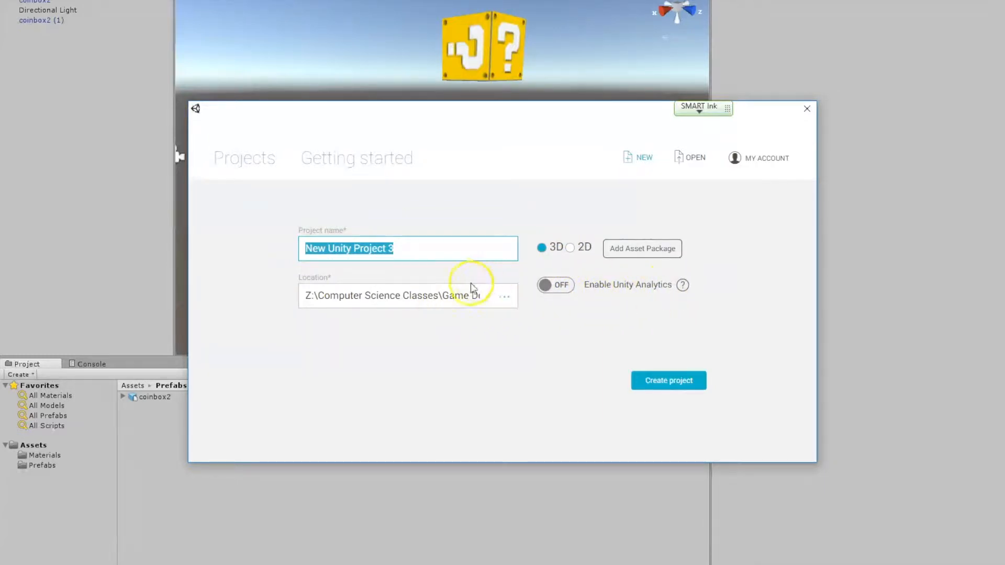
pyautogui.click(506, 299)
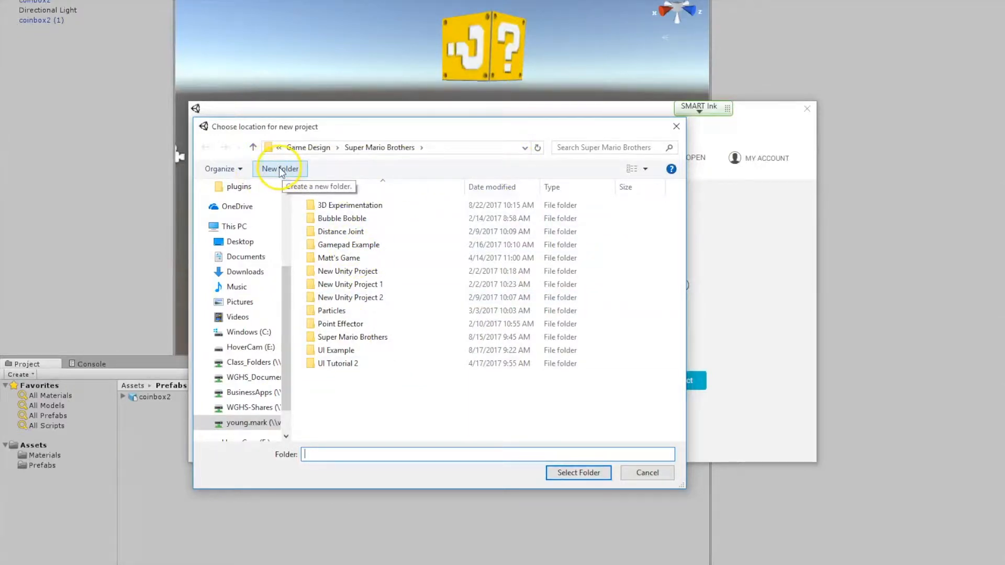
pyautogui.click(646, 474)
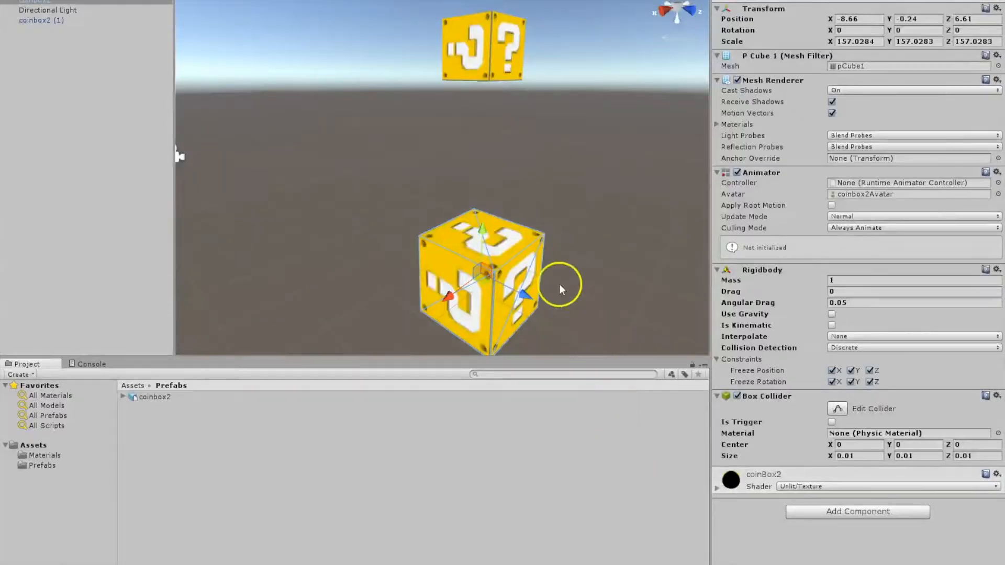
# Delete both coinbox2 cubes from the Unity scene.
pyautogui.press('Delete')
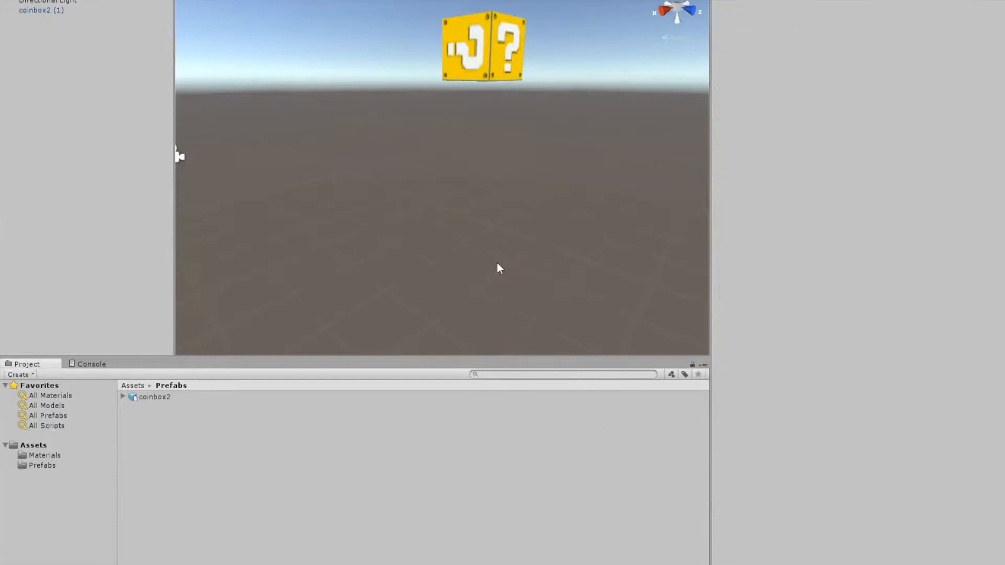
pyautogui.click(478, 50)
pyautogui.press('Delete')
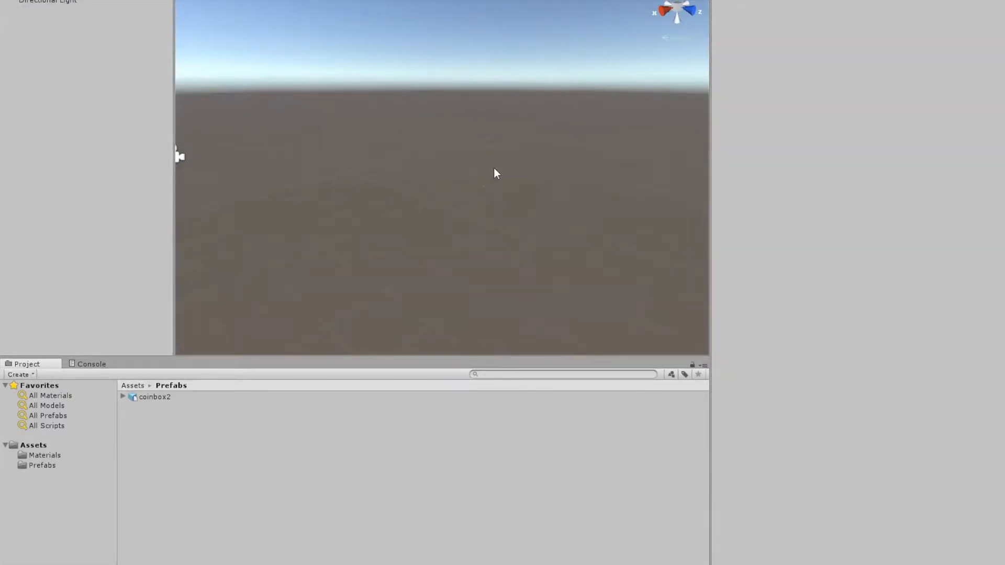
pyautogui.click(499, 168)
# Inspect the Directional Light and examine the light and camera placement in the scene from several angles.
pyautogui.keyDown('alt'); pyautogui.moveTo(538, 158); pyautogui.dragTo(539, 269); pyautogui.keyUp('alt')
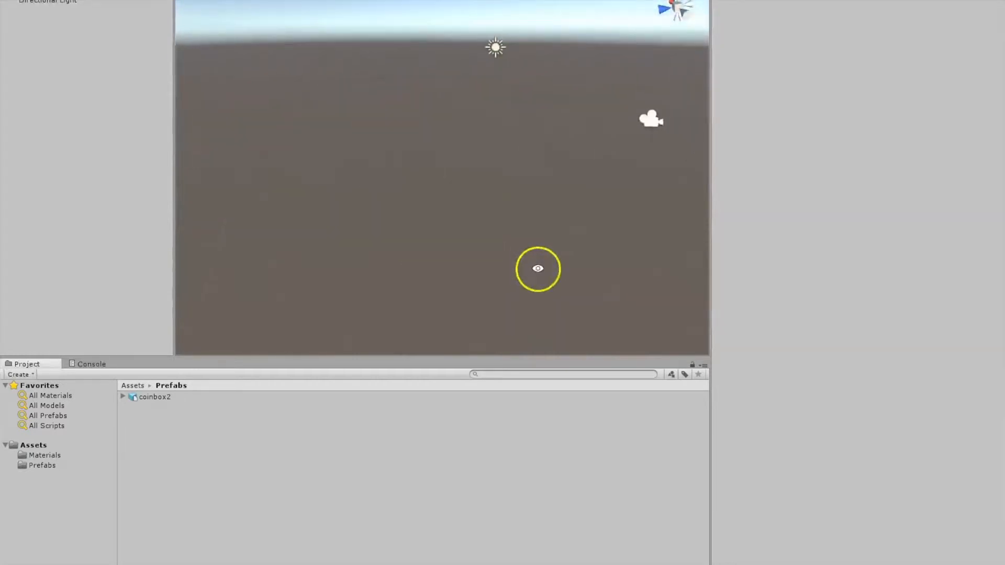
pyautogui.click(495, 47)
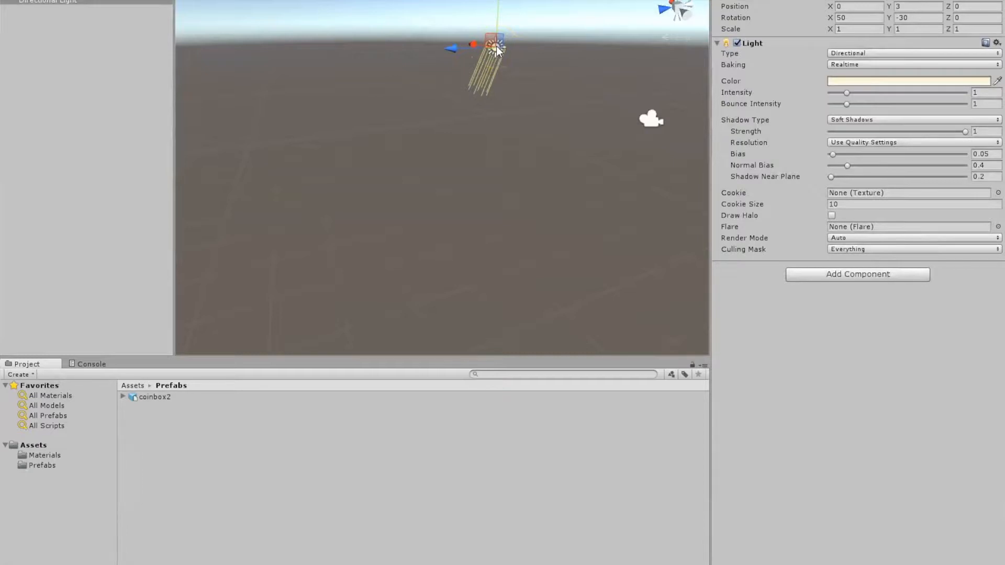
pyautogui.click(529, 92)
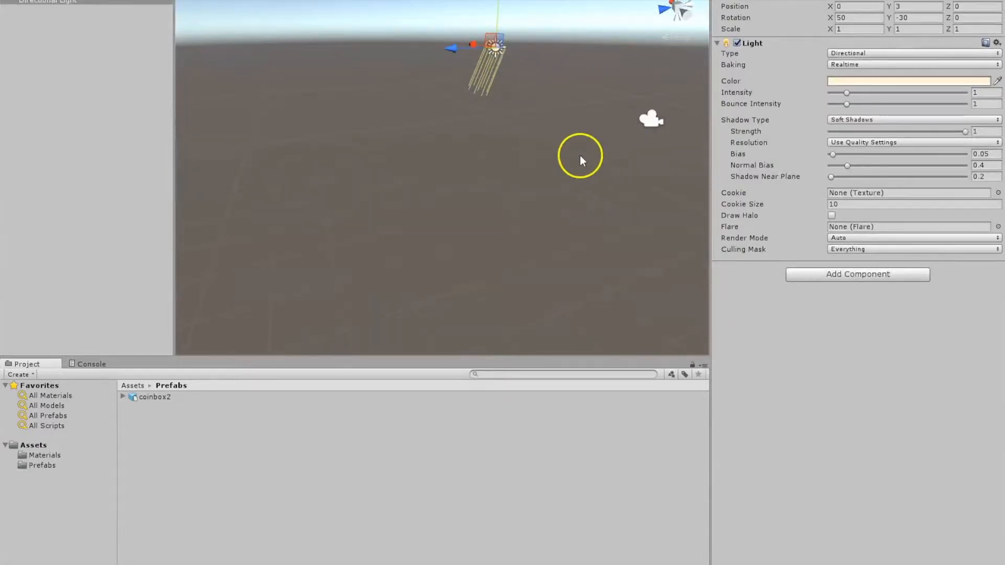
pyautogui.keyDown('alt'); pyautogui.moveTo(575, 125); pyautogui.dragTo(572, 84); pyautogui.keyUp('alt')
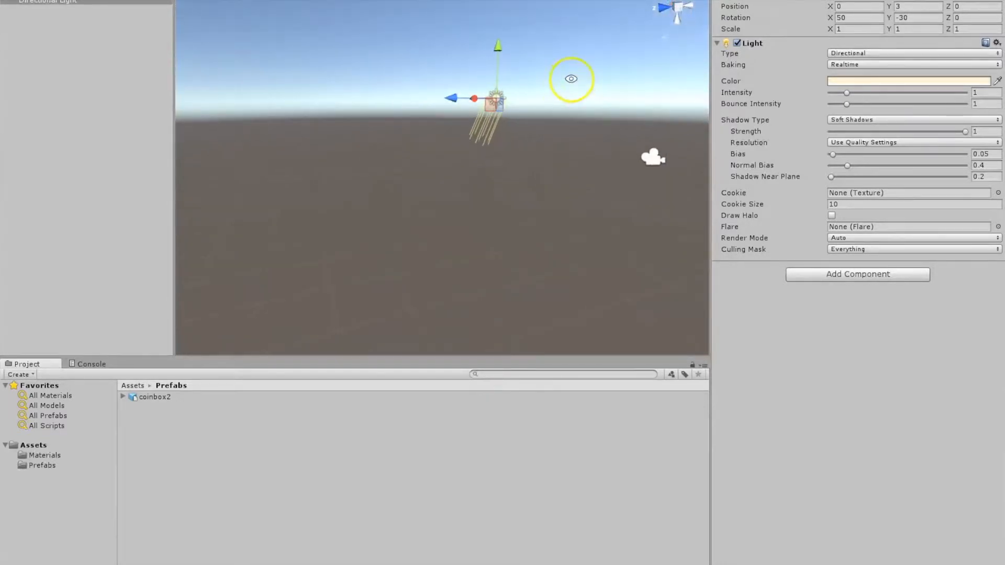
pyautogui.keyDown('alt'); pyautogui.moveTo(540, 198); pyautogui.dragTo(586, 201, button='right'); pyautogui.keyUp('alt')
pyautogui.keyDown('alt'); pyautogui.moveTo(586, 201); pyautogui.dragTo(498, 263); pyautogui.keyUp('alt')
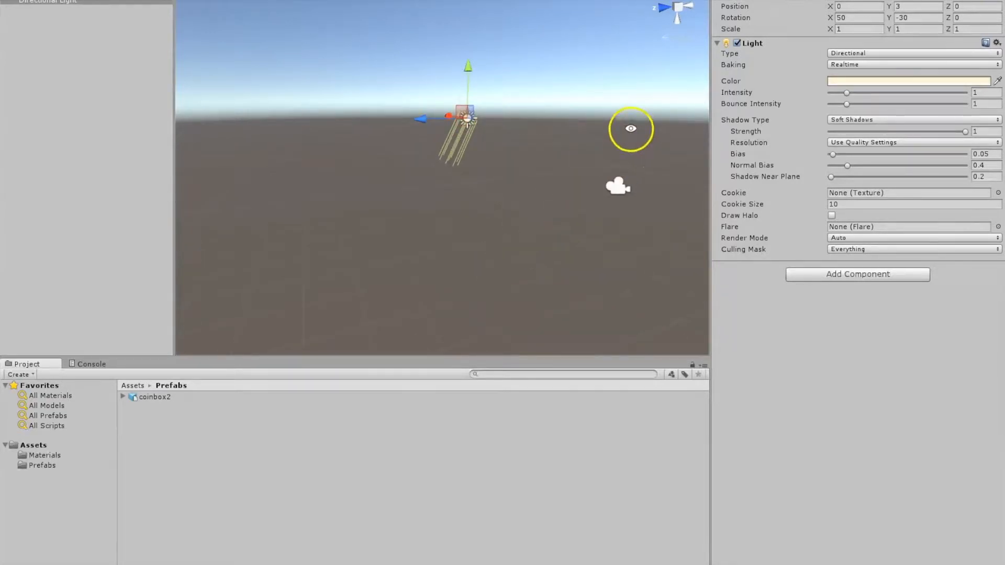
pyautogui.moveTo(655, 148); pyautogui.dragTo(414, 304, button='middle')
pyautogui.moveTo(585, 146); pyautogui.dragTo(474, 215, button='middle')
pyautogui.moveTo(656, 128); pyautogui.dragTo(484, 207, button='middle')
pyautogui.keyDown('alt'); pyautogui.moveTo(558, 147); pyautogui.dragTo(415, 214, button='middle'); pyautogui.keyUp('alt')
pyautogui.keyDown('alt'); pyautogui.moveTo(384, 251); pyautogui.dragTo(588, 220, button='middle'); pyautogui.keyUp('alt')
pyautogui.keyDown('alt'); pyautogui.moveTo(453, 257); pyautogui.dragTo(658, 210, button='middle'); pyautogui.keyUp('alt')
pyautogui.keyDown('alt'); pyautogui.moveTo(380, 250); pyautogui.dragTo(191, 326); pyautogui.keyUp('alt')
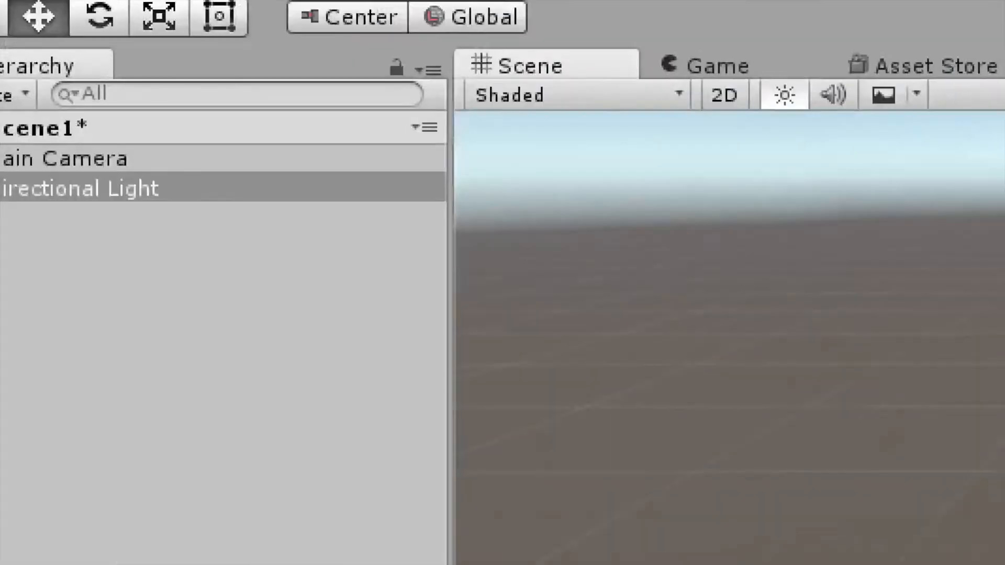
pyautogui.click(60, 96)
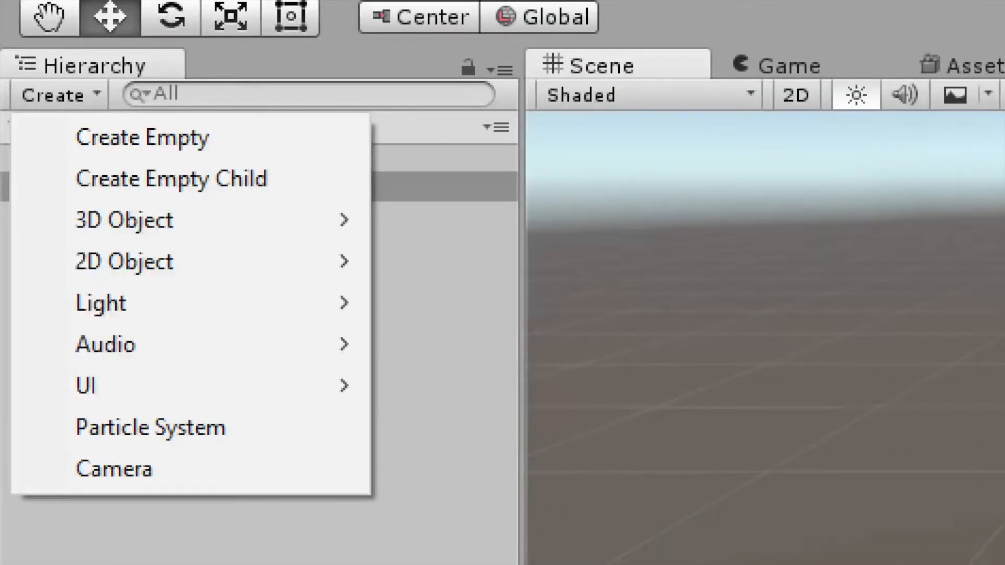
pyautogui.moveTo(131, 303)
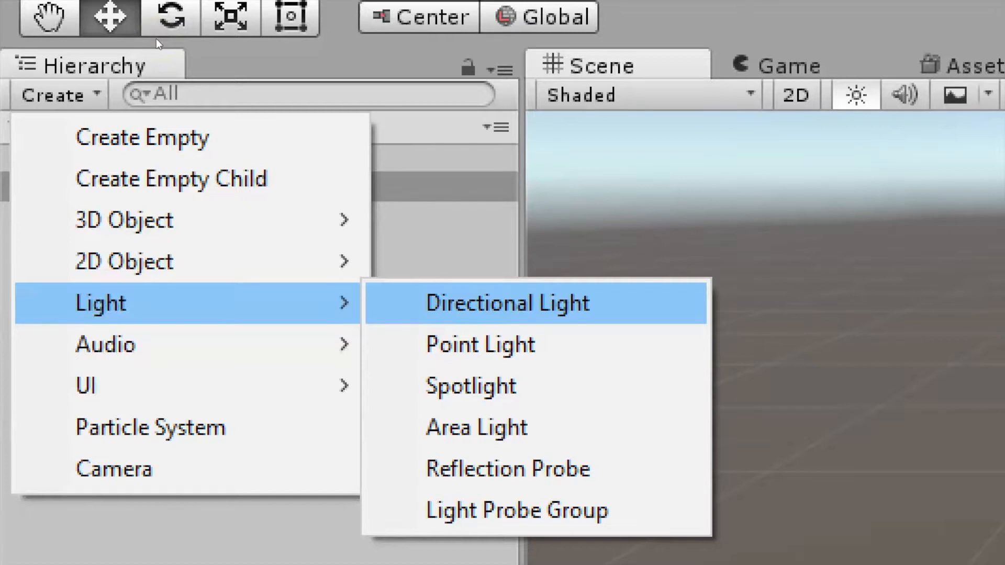
pyautogui.press('Down')
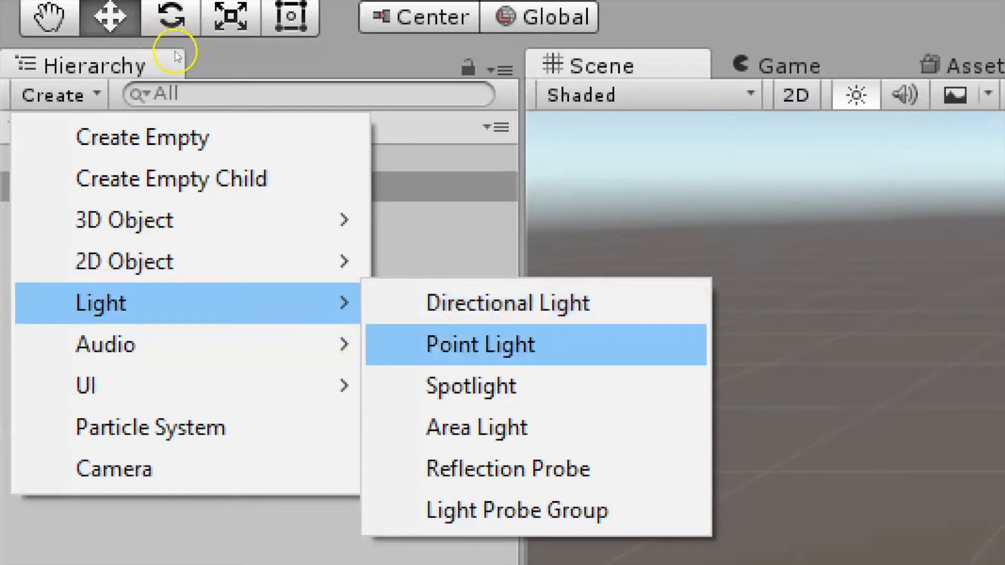
pyautogui.press('Down')
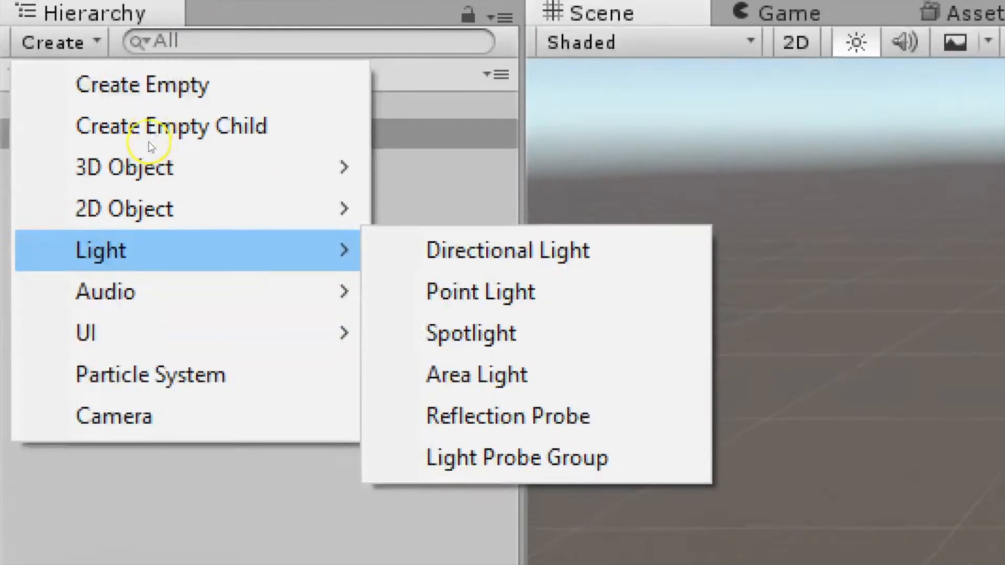
pyautogui.click(235, 201)
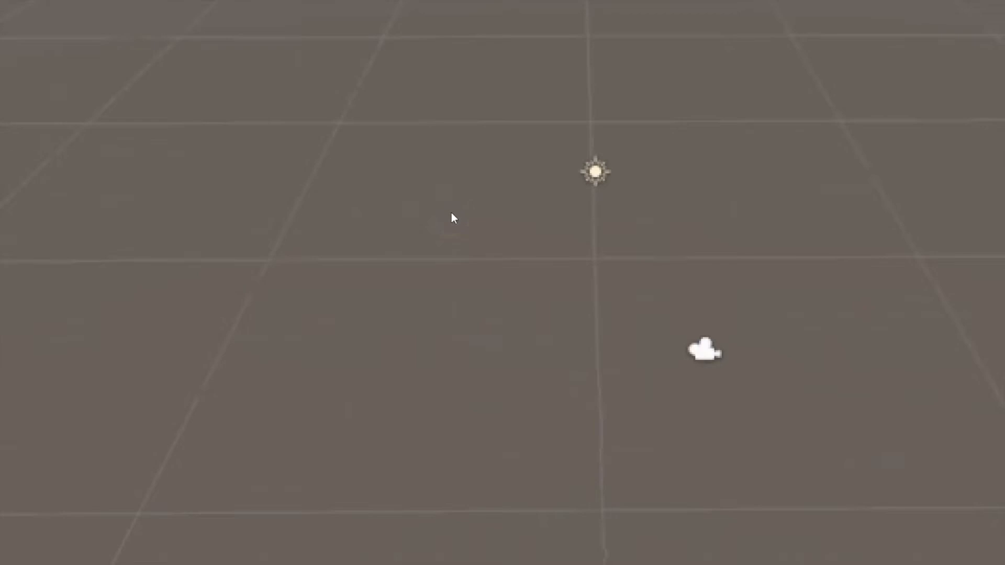
# Switch back to Maya and select the question-mark cube.
pyautogui.click(491, 556)
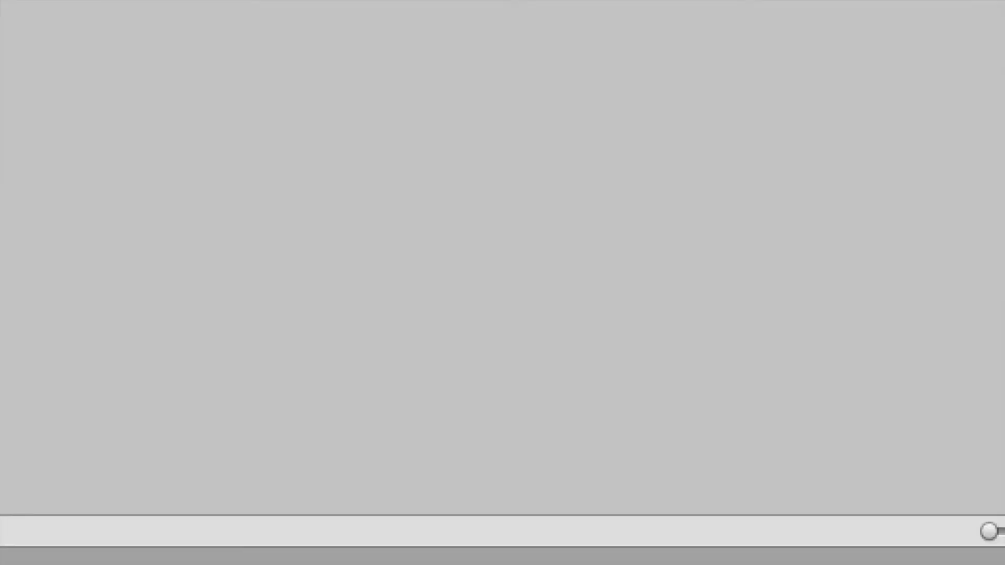
pyautogui.rightClick(806, 564)
pyautogui.click(754, 542)
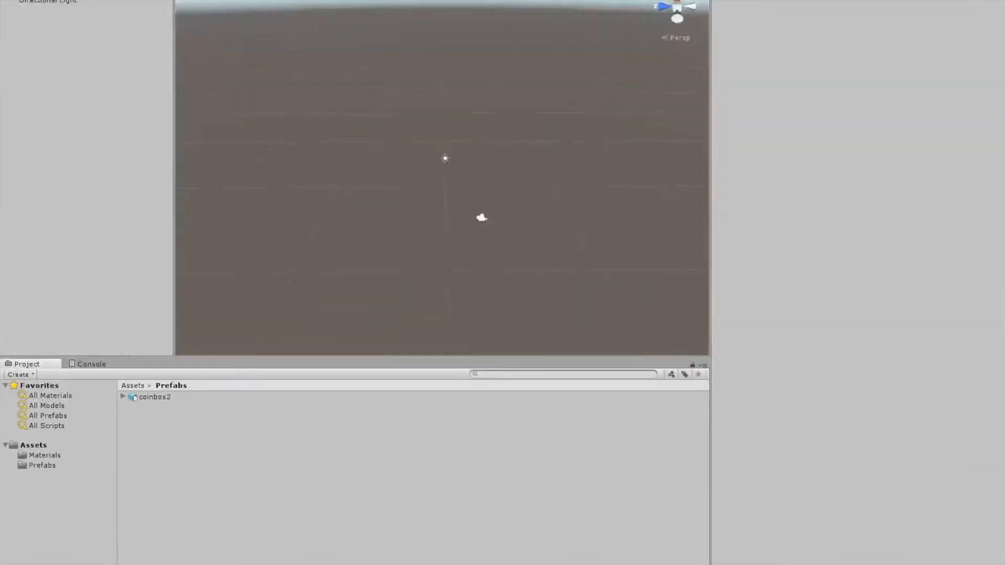
pyautogui.moveTo(710, 562)
pyautogui.click(777, 544)
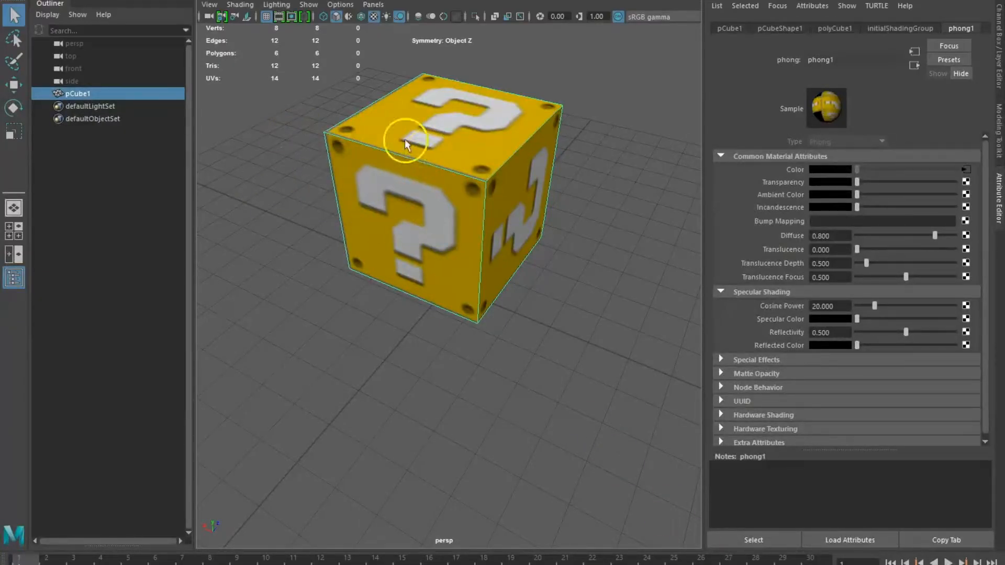
# Start sending the entire Maya scene to Unity as an FBX export.
pyautogui.click(10, 1)
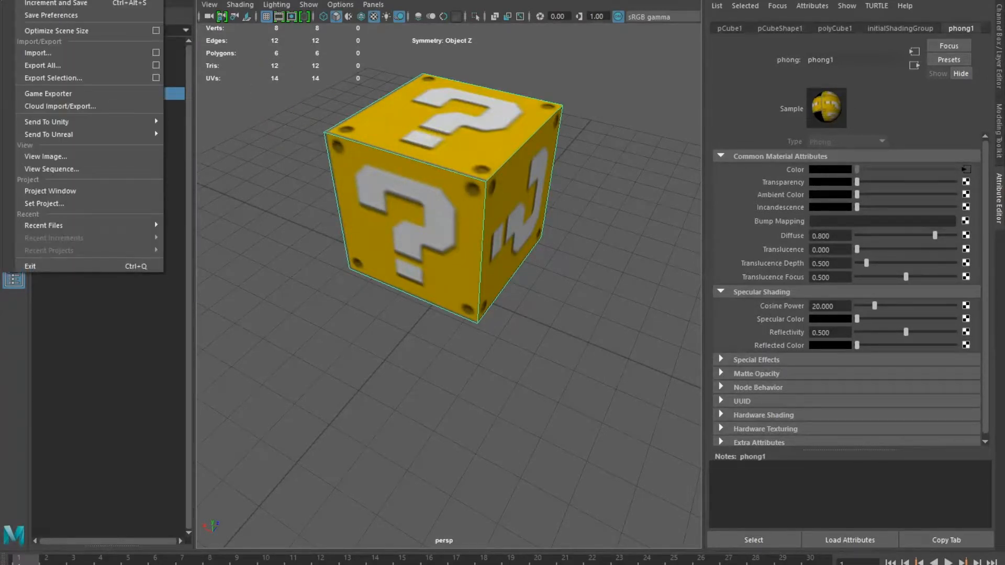
pyautogui.moveTo(89, 123)
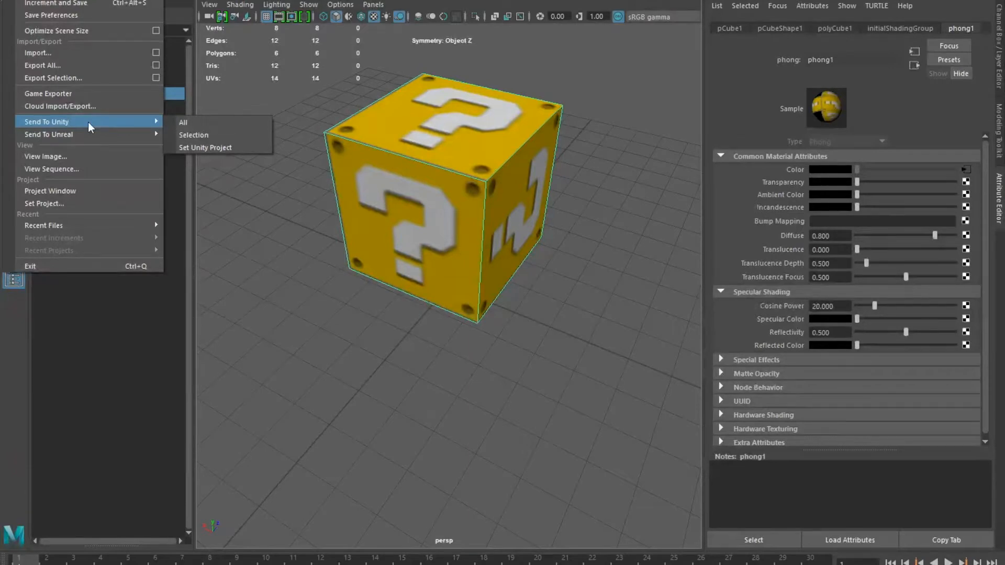
pyautogui.click(186, 122)
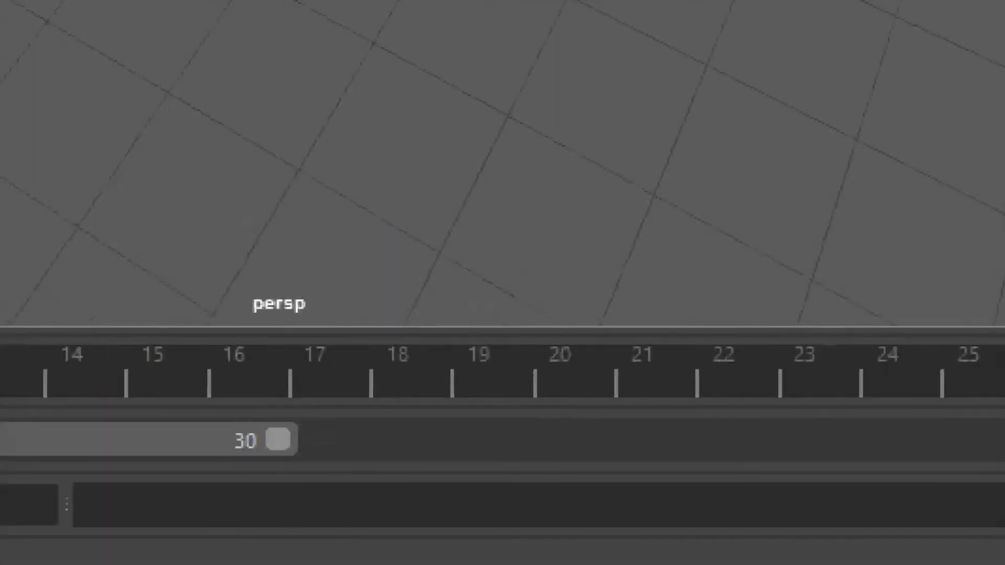
pyautogui.rightClick(740, 561)
pyautogui.click(652, 540)
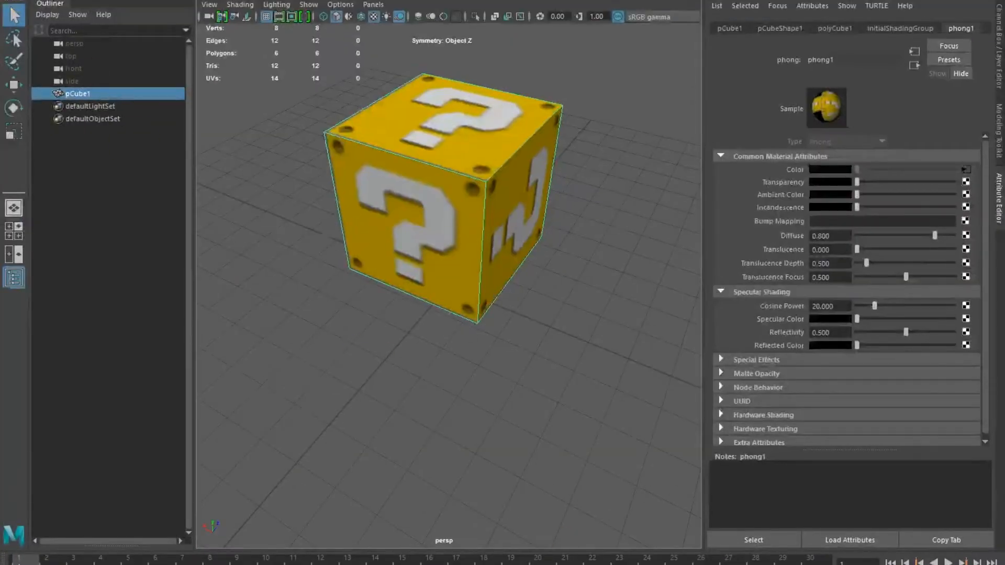
pyautogui.click(11, 1)
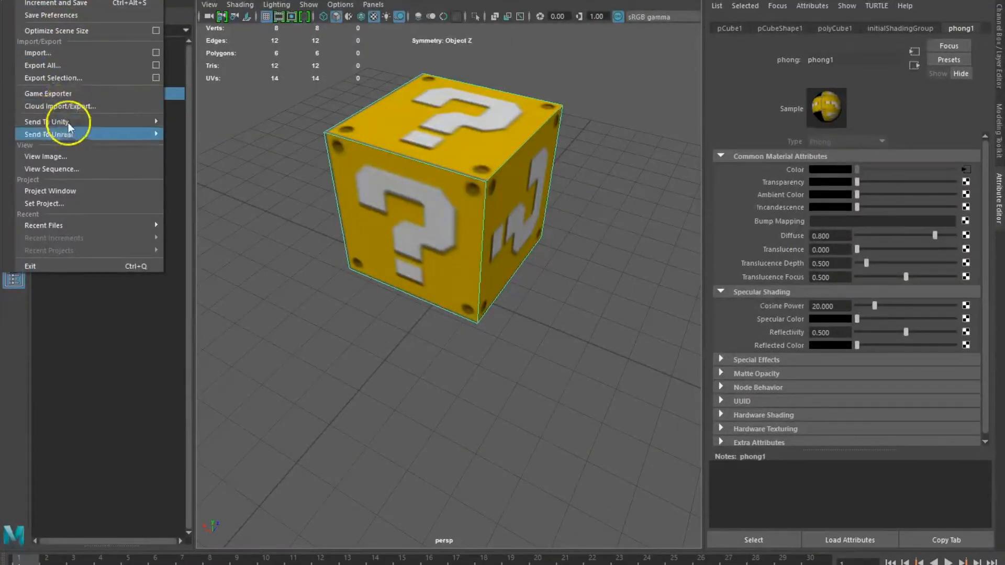
pyautogui.click(189, 130)
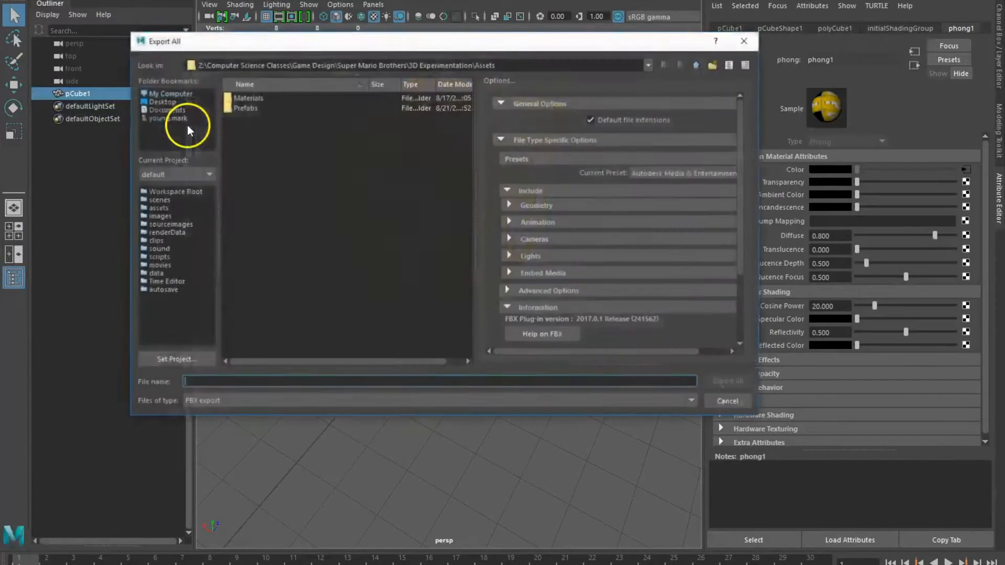
# Browse the export location to Z:\Computer Science Classes\Game Design 2\Maya Tutorial Files.
pyautogui.click(176, 94)
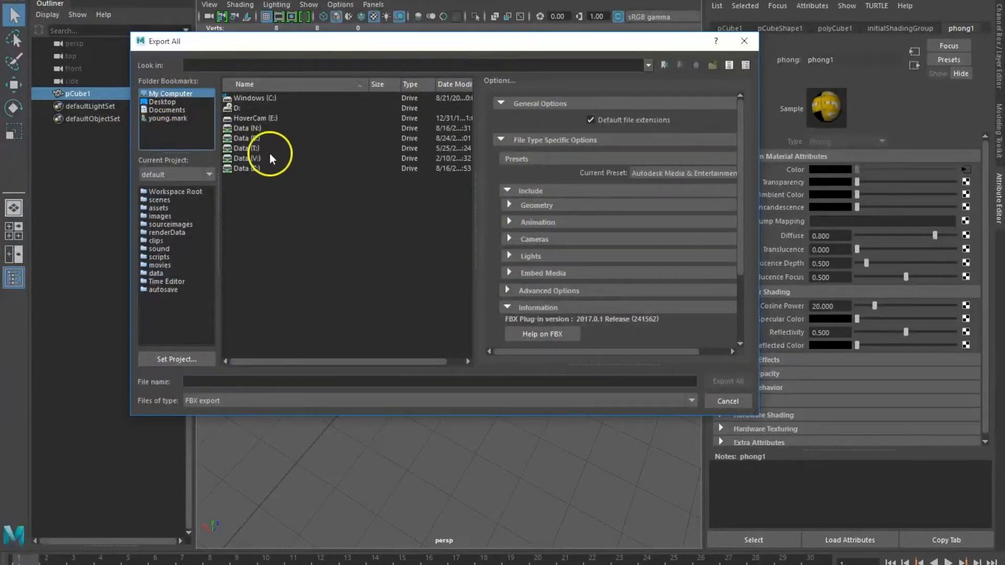
pyautogui.doubleClick(259, 168)
pyautogui.doubleClick(261, 169)
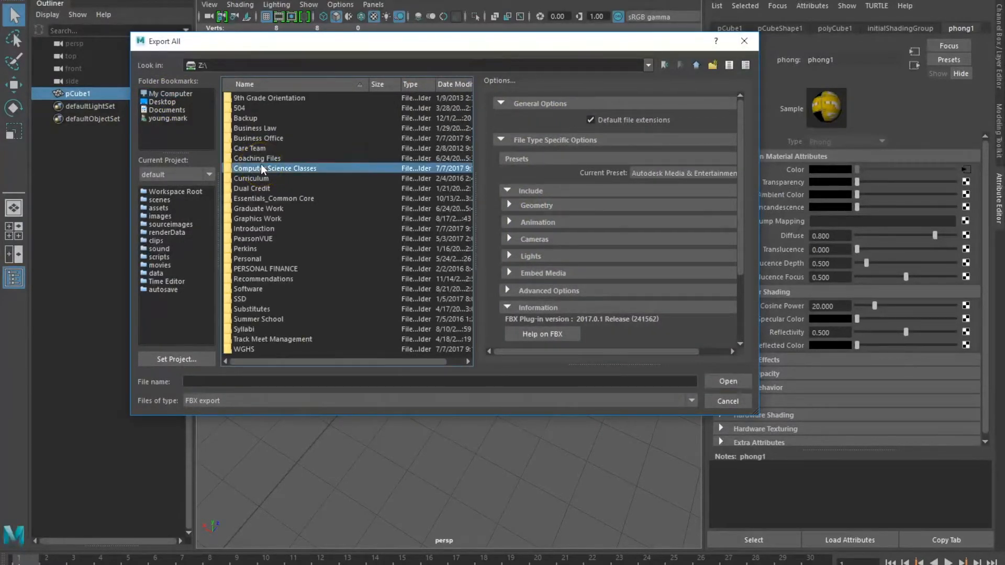
pyautogui.doubleClick(274, 229)
pyautogui.doubleClick(267, 108)
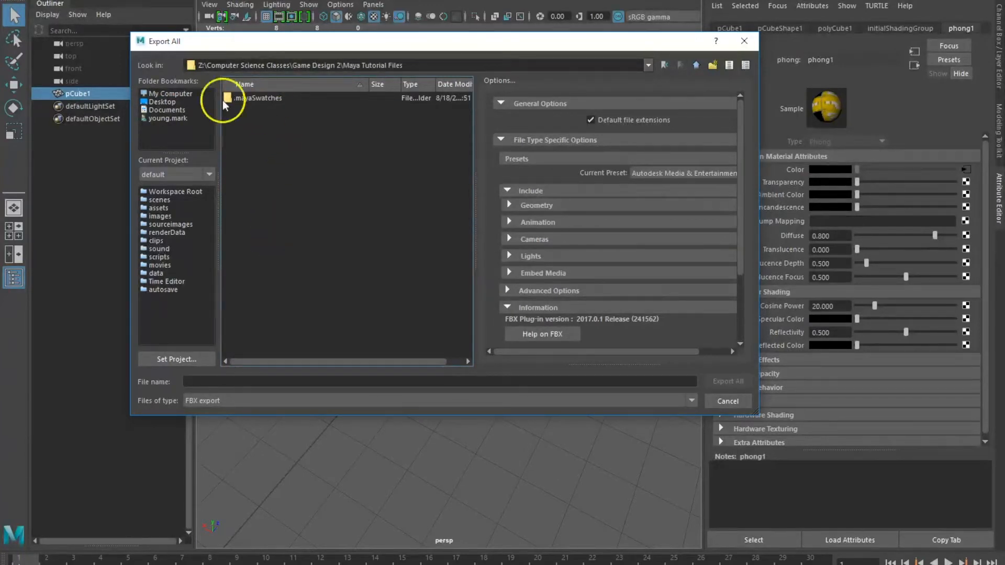
# Browse the export location to Z:\Computer Science Classes\Game Design 2 and go back up one folder.
pyautogui.click(166, 94)
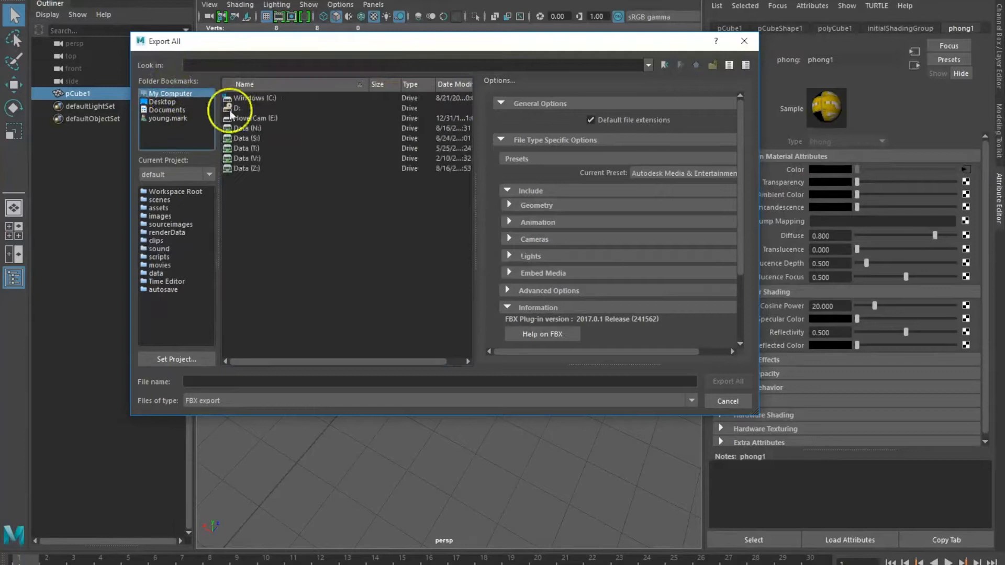
pyautogui.doubleClick(253, 164)
pyautogui.doubleClick(283, 169)
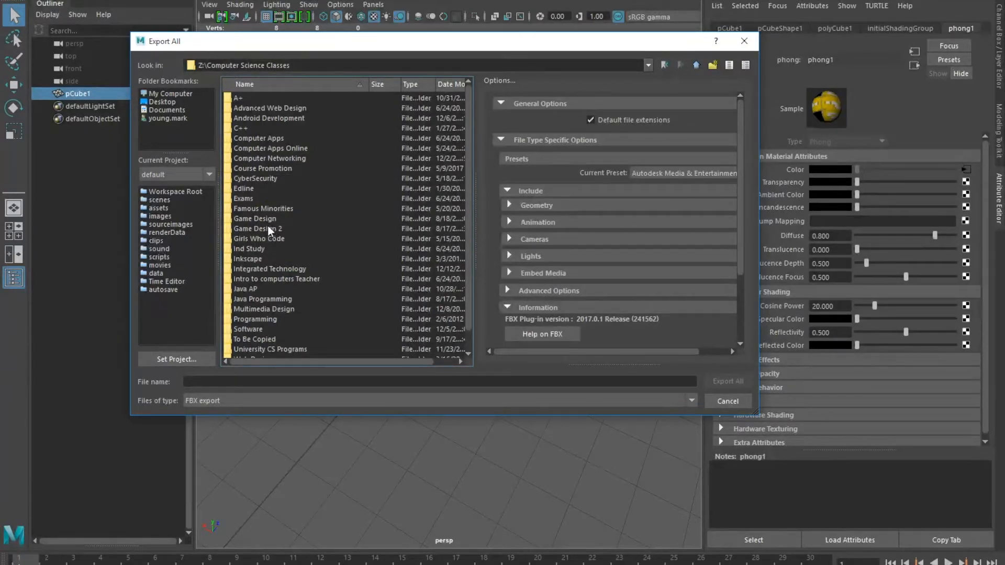
pyautogui.doubleClick(270, 231)
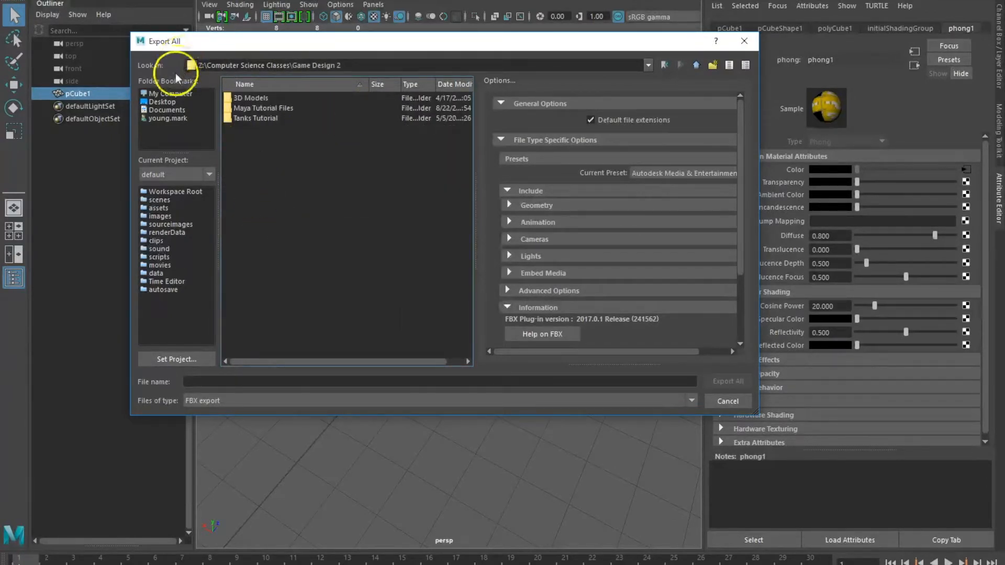
pyautogui.click(696, 65)
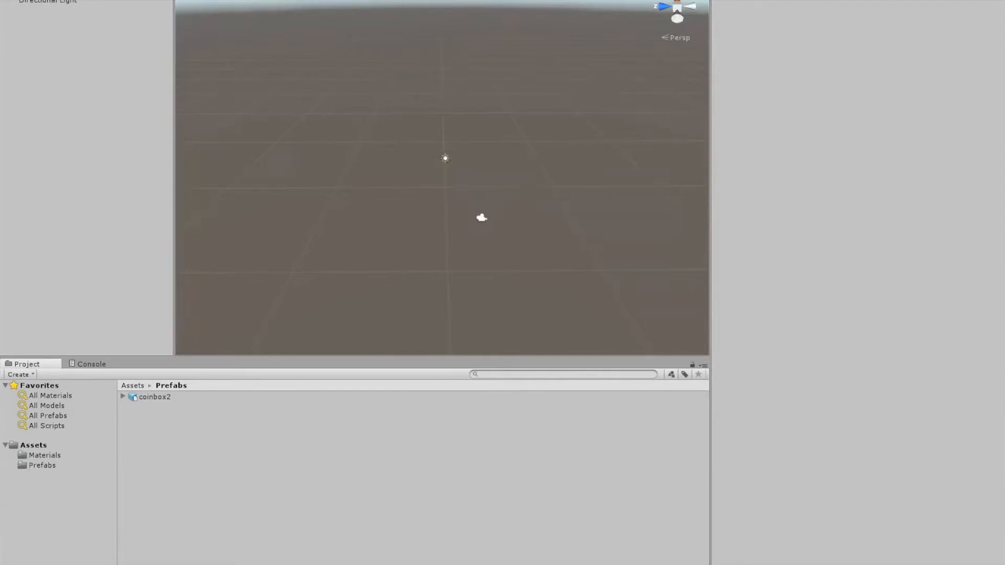
# In Unity, save the current scene as scene1, replacing the existing scene file.
pyautogui.click(7, 0)
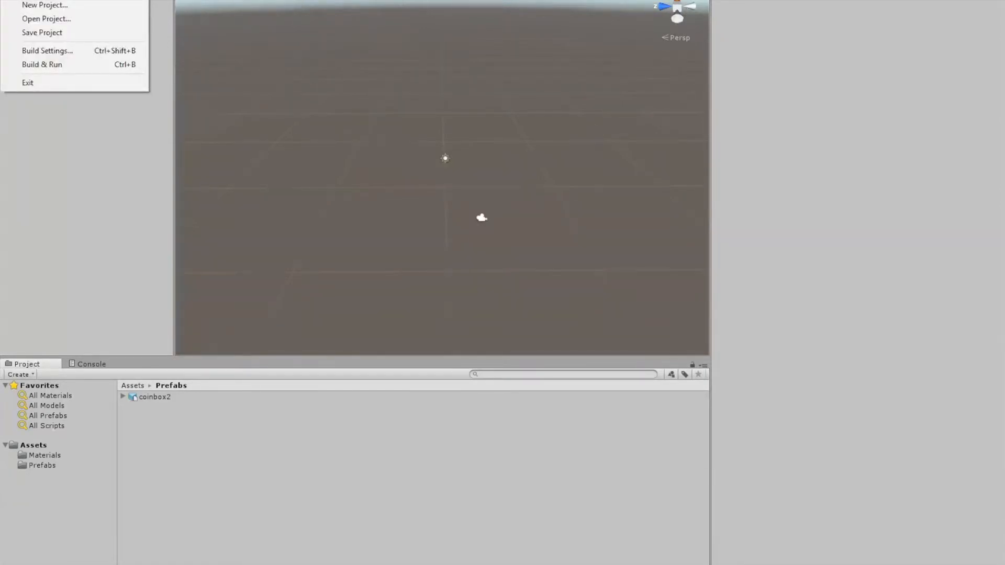
pyautogui.click(37, 0)
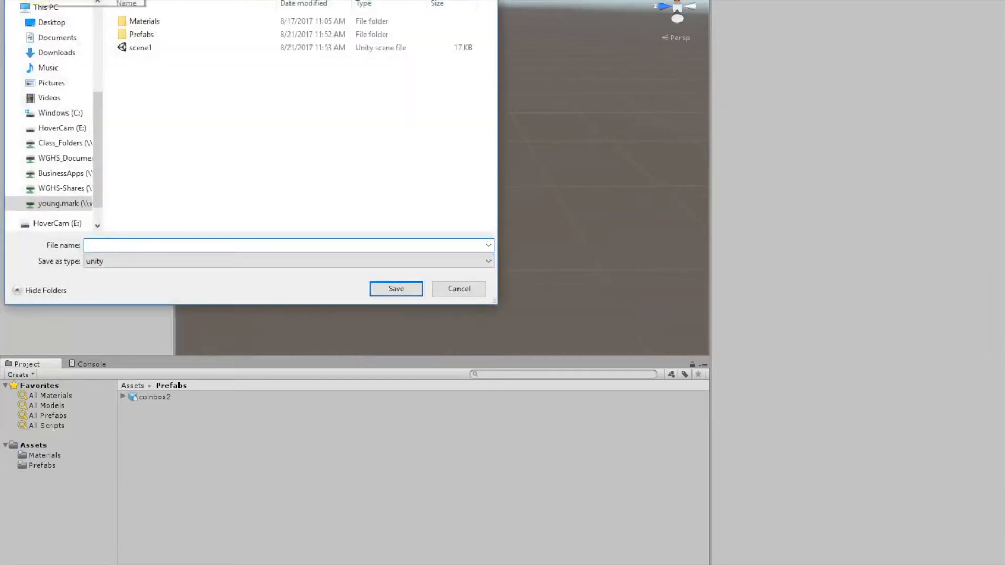
pyautogui.click(142, 48)
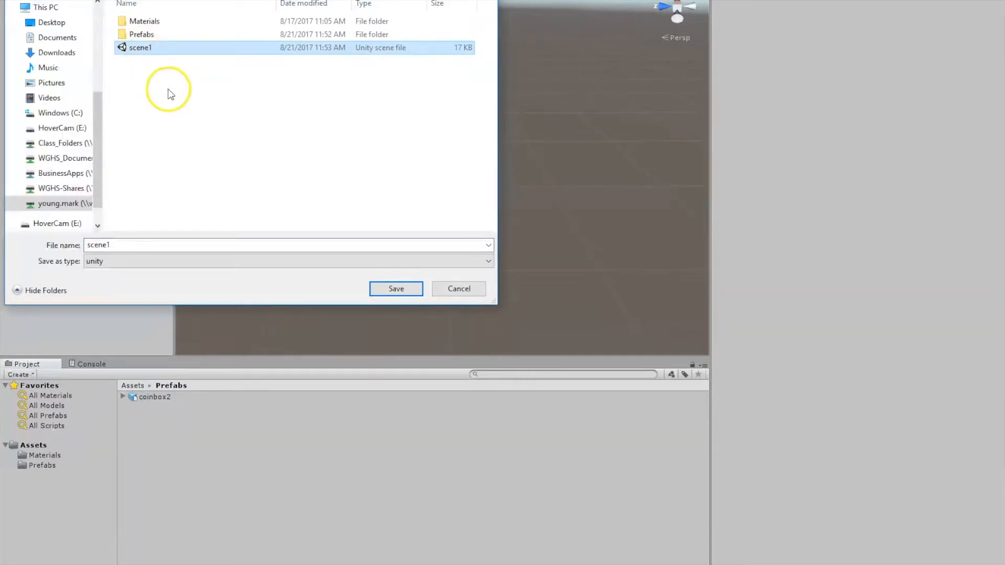
pyautogui.click(402, 291)
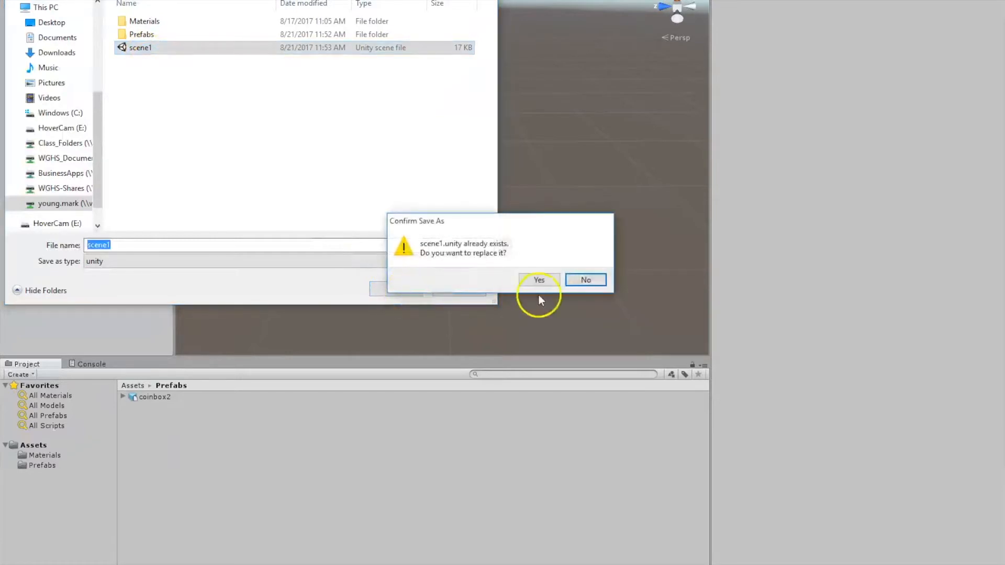
pyautogui.click(538, 278)
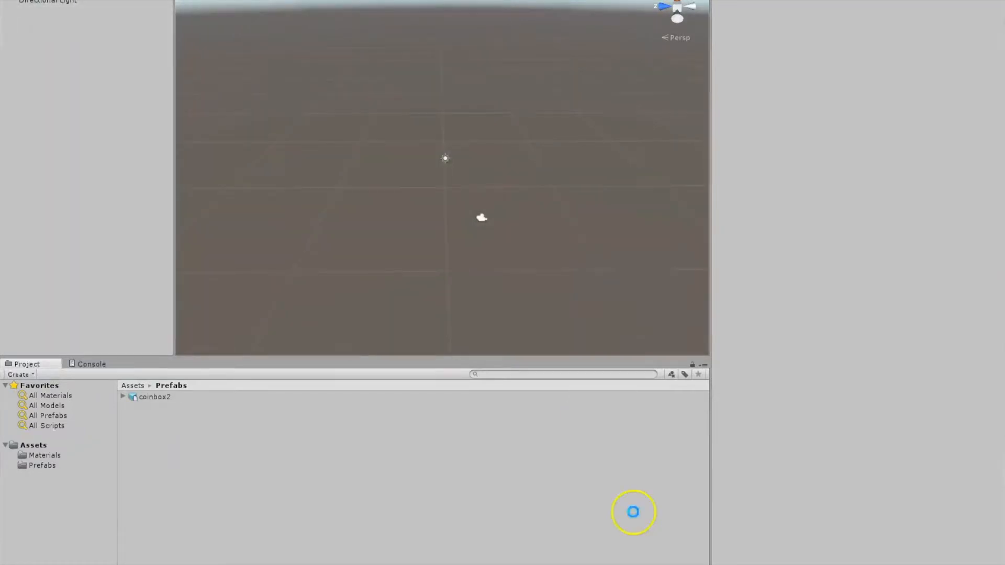
# Switch back to Maya and export the whole scene as the FBX file coinBox4 in the 3D Experimentation project's Assets folder.
pyautogui.click(774, 550)
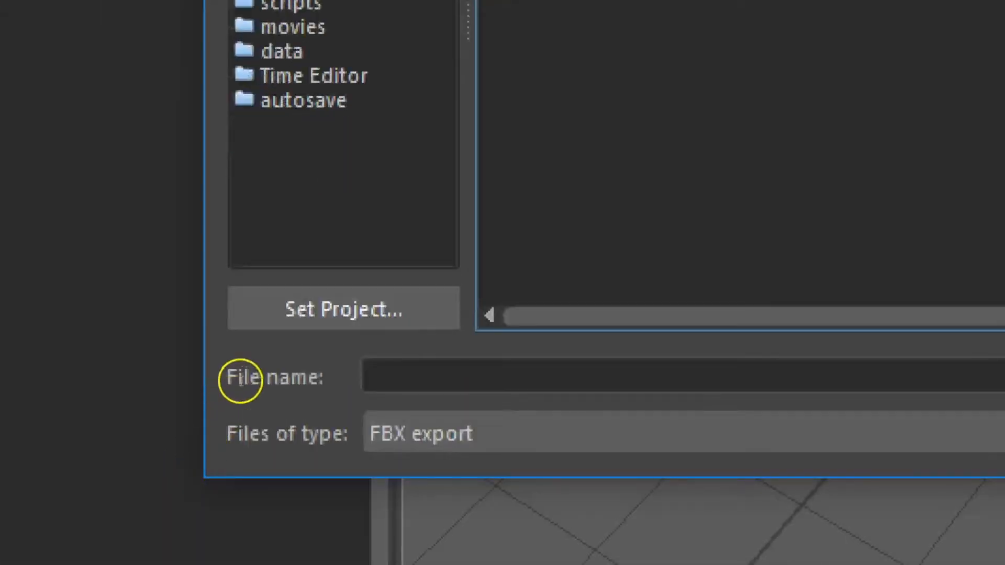
pyautogui.click(241, 380)
pyautogui.write('co')
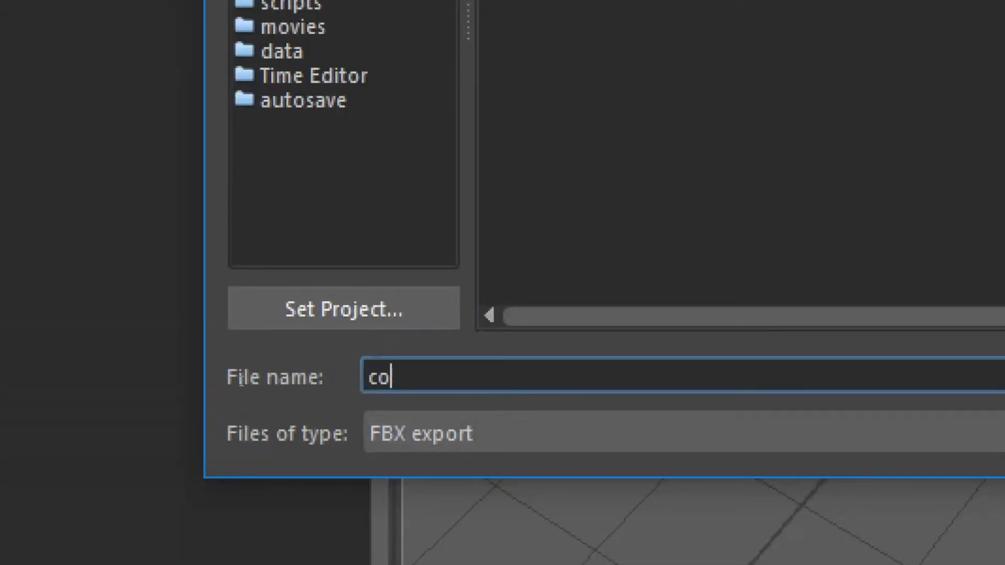
pyautogui.write('inBox')
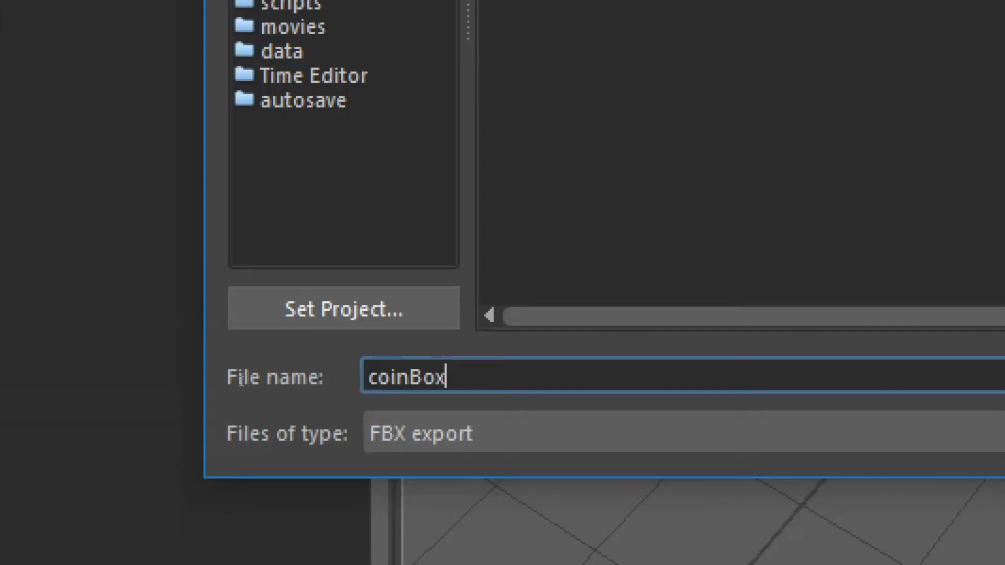
pyautogui.write('4')
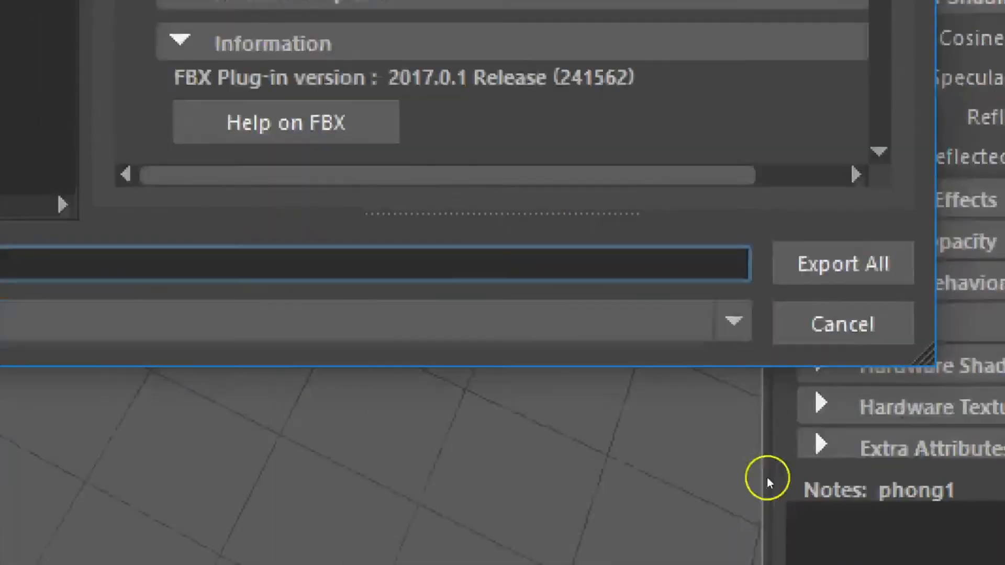
pyautogui.press('Return')
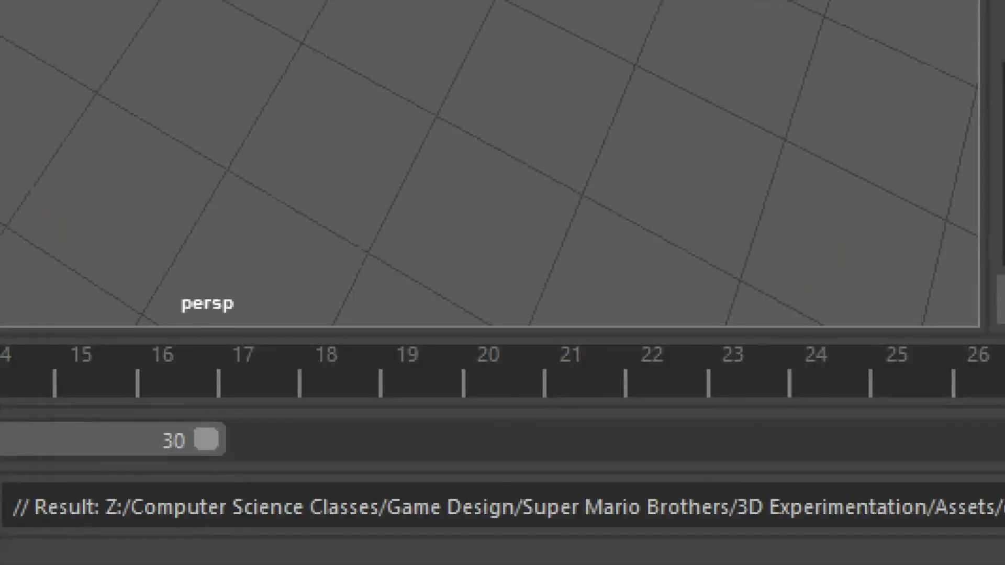
# Switch to Unity and show the contents of the project's main Assets folder.
pyautogui.rightClick(694, 564)
pyautogui.click(665, 537)
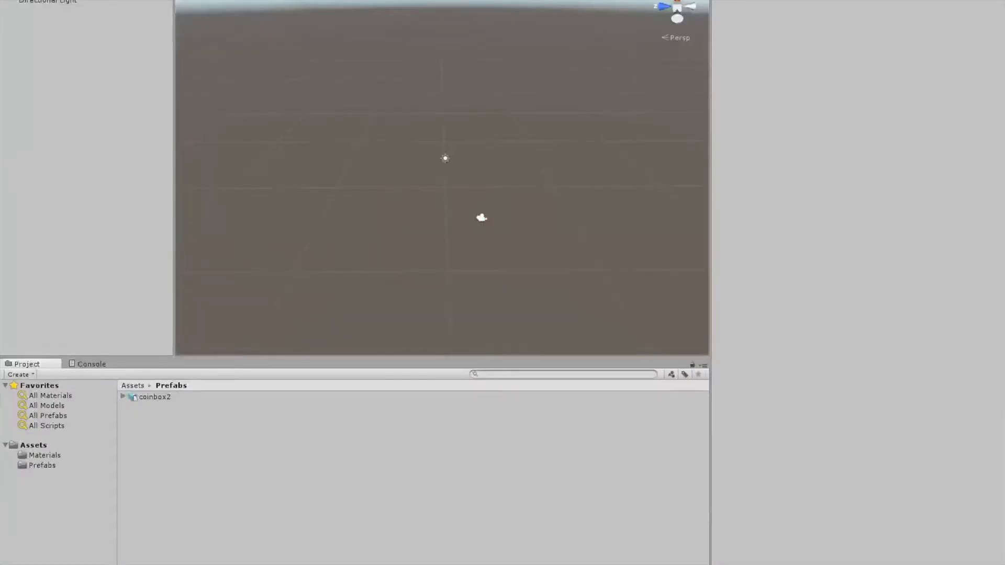
pyautogui.click(233, 451)
pyautogui.click(303, 547)
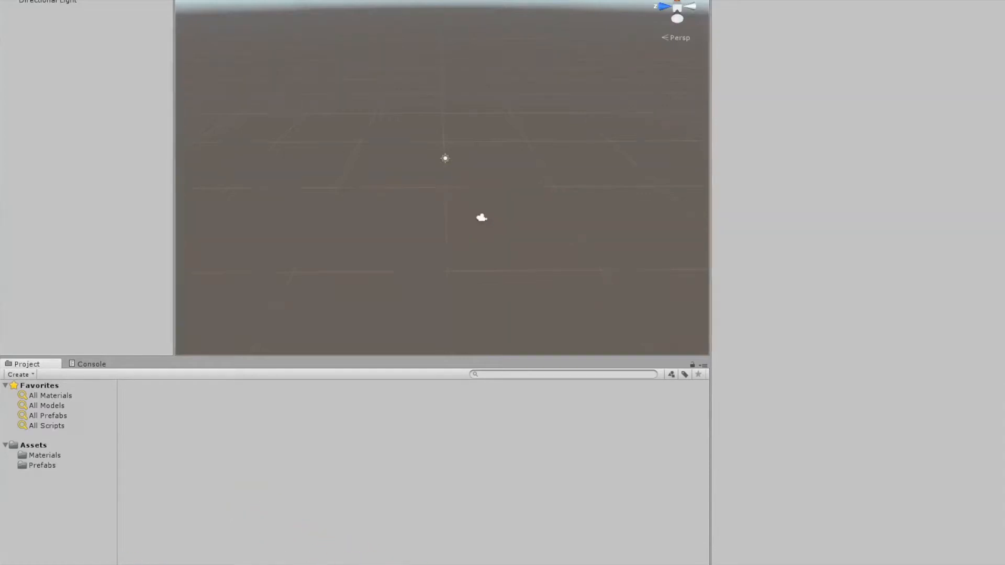
pyautogui.click(33, 445)
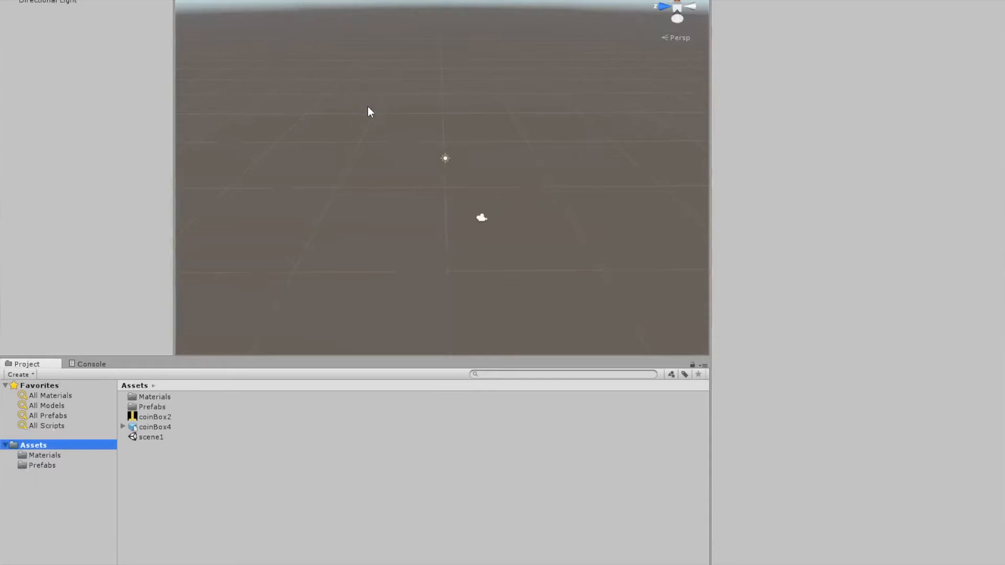
# Examine the pCube1 mesh and coinBox4Avatar inside the coinBox4 asset, and collapse the asset.
pyautogui.click(494, 168)
pyautogui.click(661, 554)
pyautogui.click(619, 509)
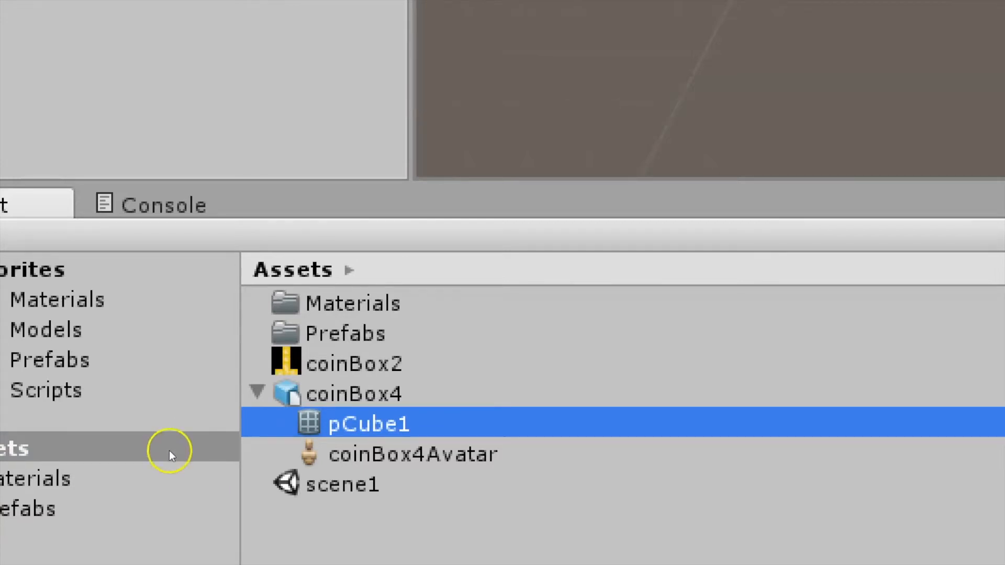
pyautogui.press('Down')
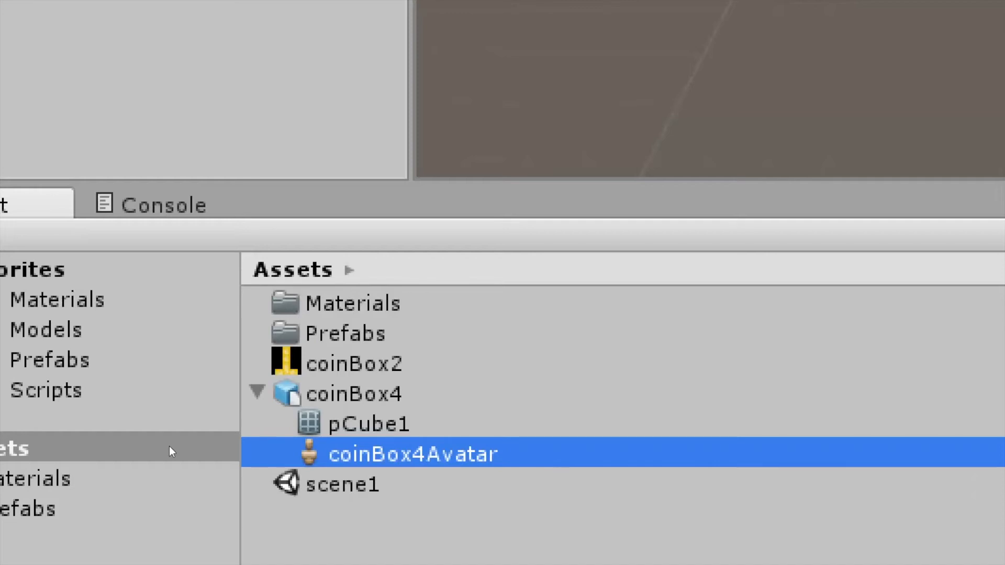
pyautogui.press('Left')
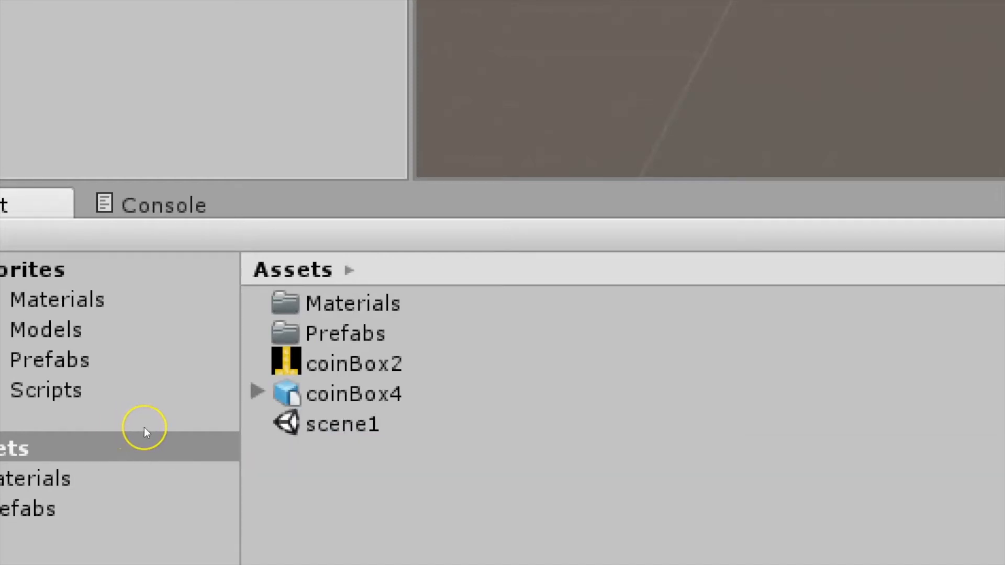
# Place the coinBox4 model in the scene at about X -15.3, Y 12.3, Z 0.65.
pyautogui.moveTo(143, 427); pyautogui.dragTo(485, 61)
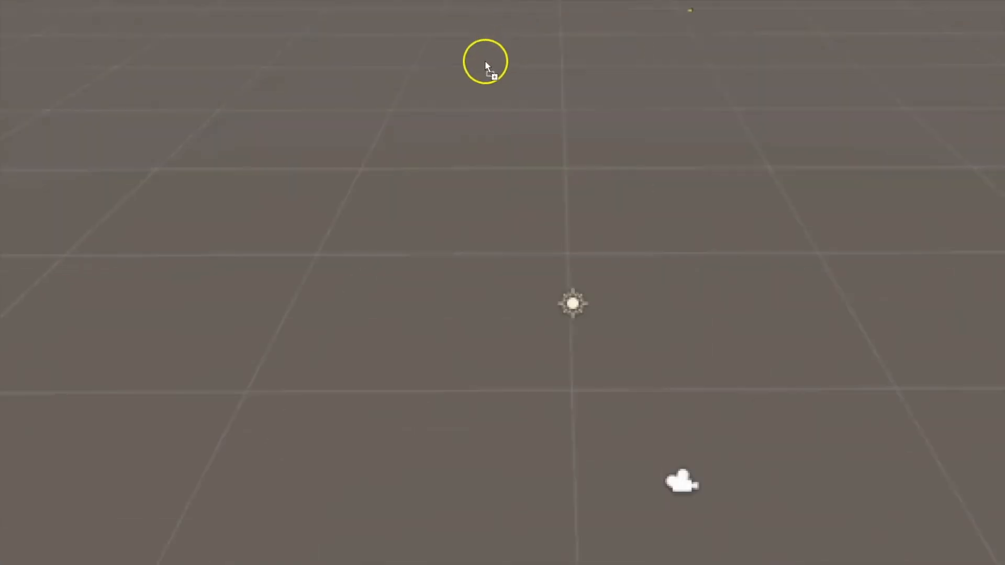
pyautogui.moveTo(434, 124); pyautogui.dragTo(435, 126)
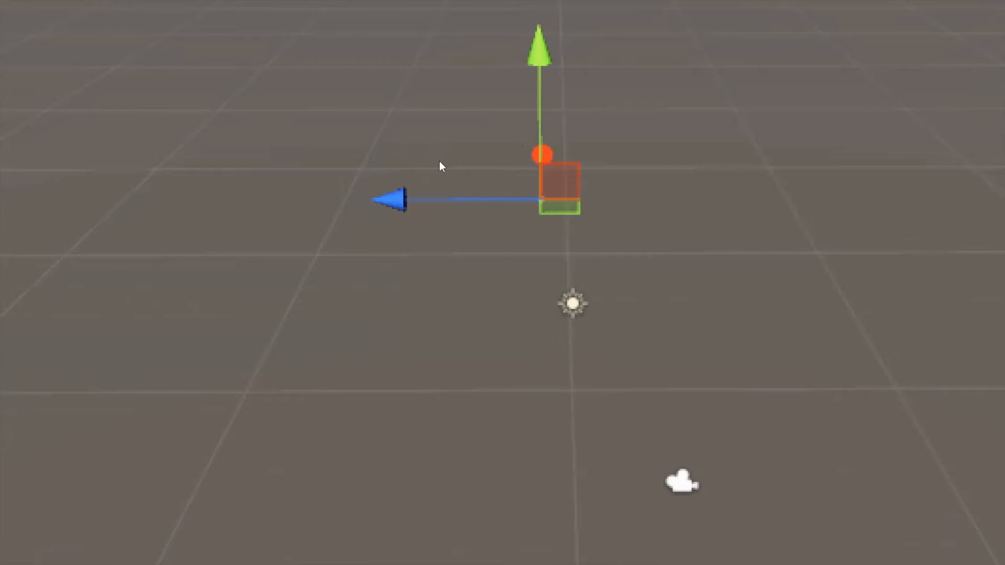
pyautogui.scroll(3, 434, 136)
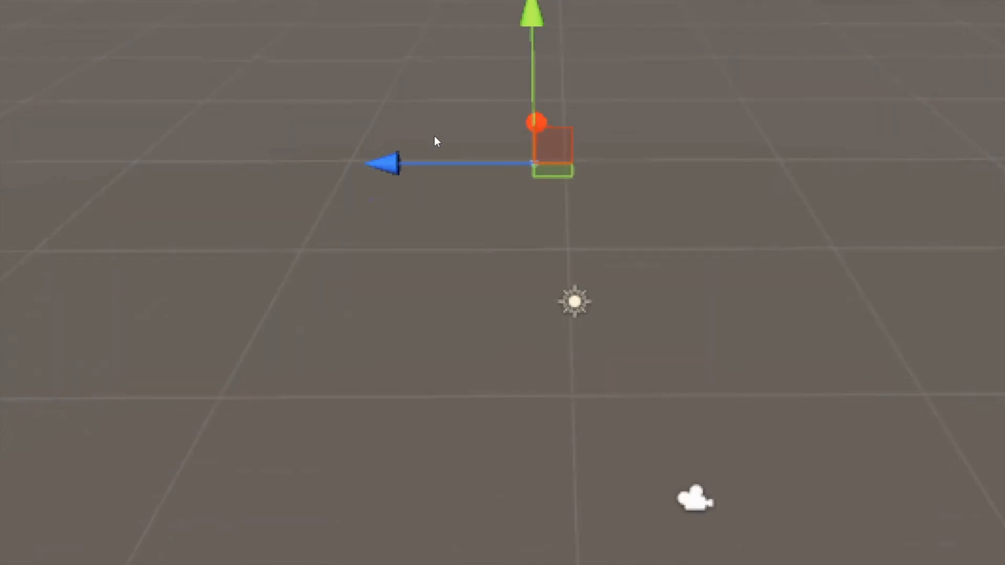
pyautogui.keyDown('alt'); pyautogui.moveTo(403, 70); pyautogui.dragTo(437, 94); pyautogui.keyUp('alt')
pyautogui.keyDown('alt'); pyautogui.moveTo(489, 124); pyautogui.dragTo(552, 156); pyautogui.keyUp('alt')
pyautogui.scroll(3, 503, 140)
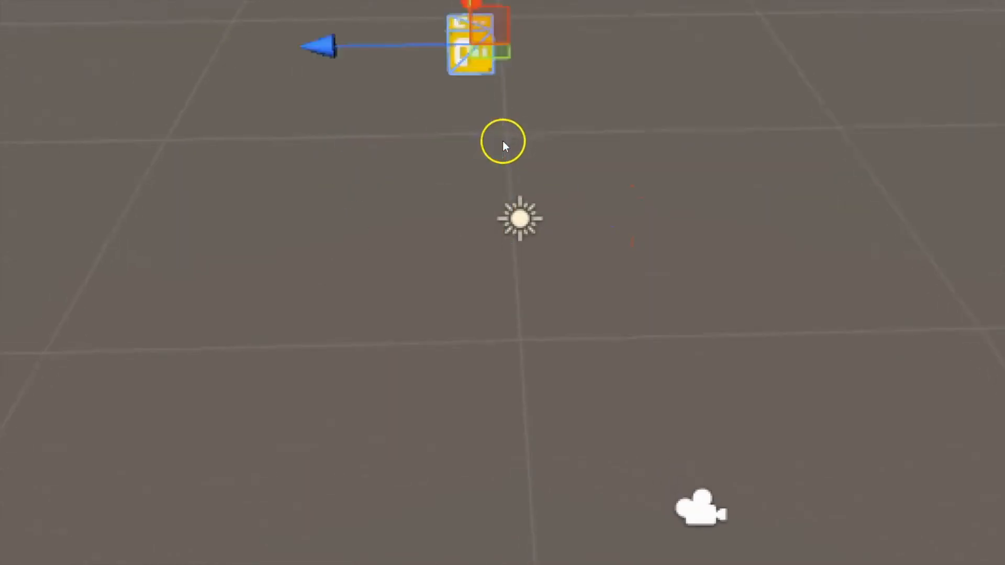
pyautogui.moveTo(476, 105)
pyautogui.keyDown('alt'); pyautogui.mouseDown()
pyautogui.moveTo(493, 135)
pyautogui.moveTo(476, 108)
pyautogui.mouseUp(); pyautogui.keyUp('alt')
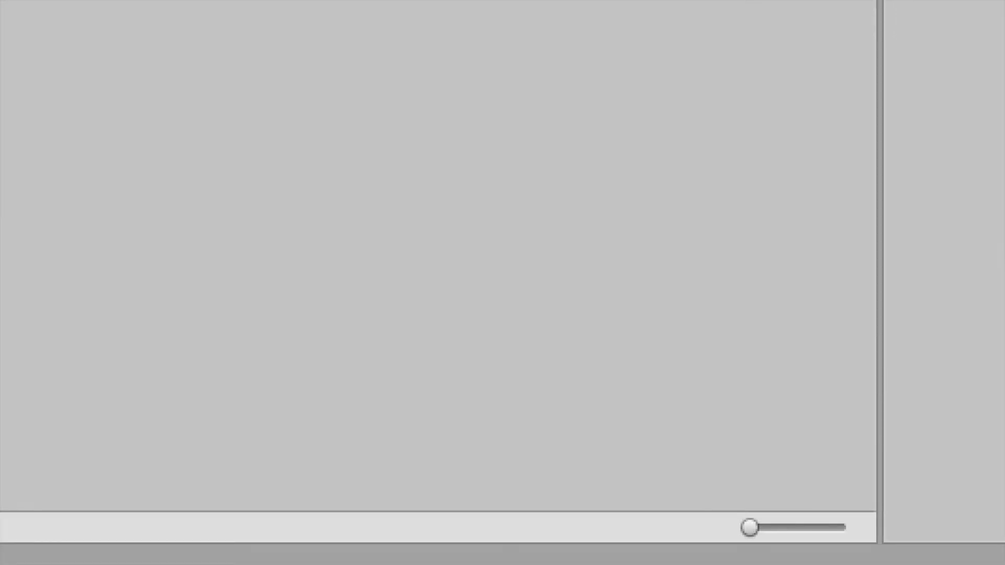
# Lock the scene view to the selected coinBox4 cube.
pyautogui.rightClick(567, 564)
pyautogui.click(555, 541)
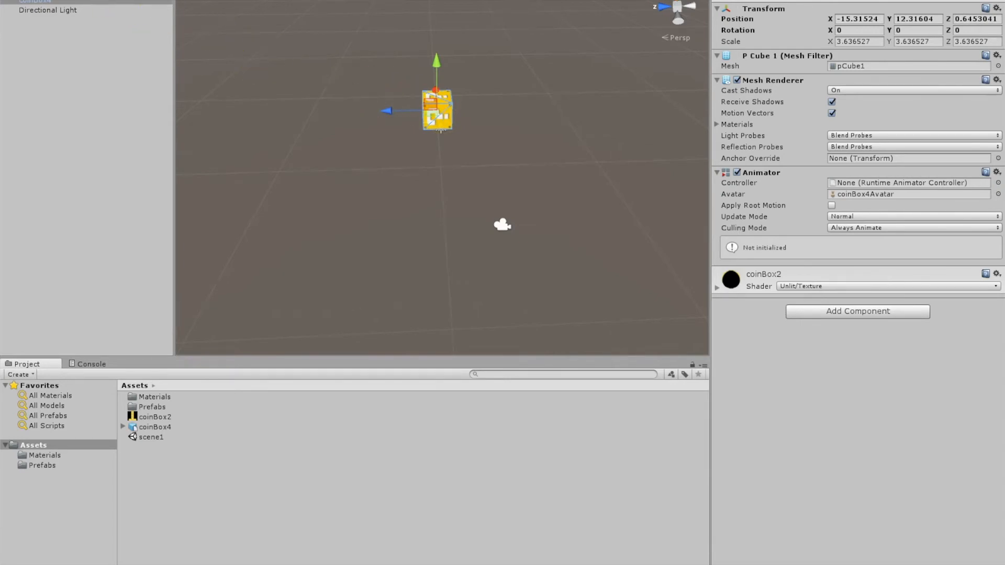
pyautogui.click(8, 0)
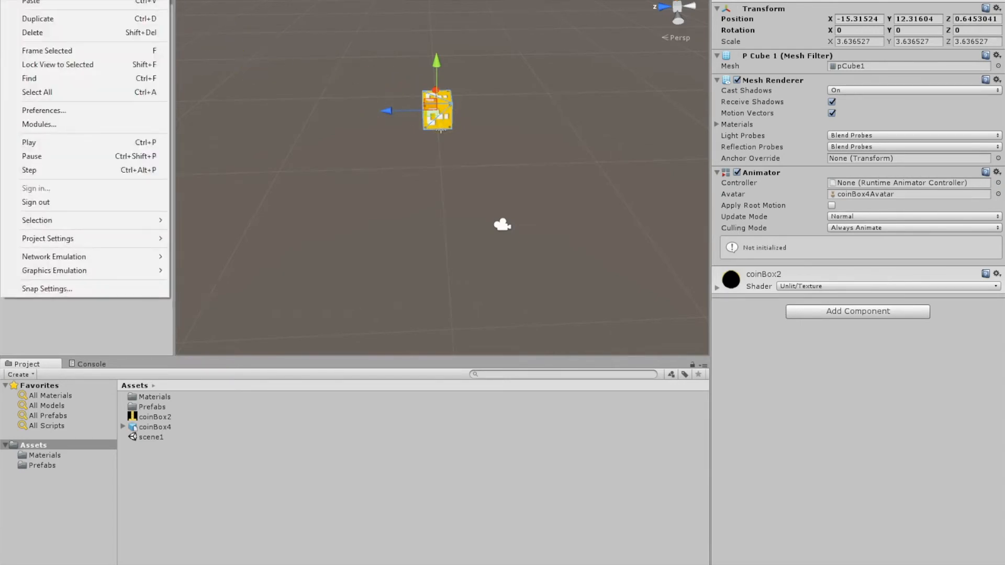
pyautogui.moveTo(67, 224)
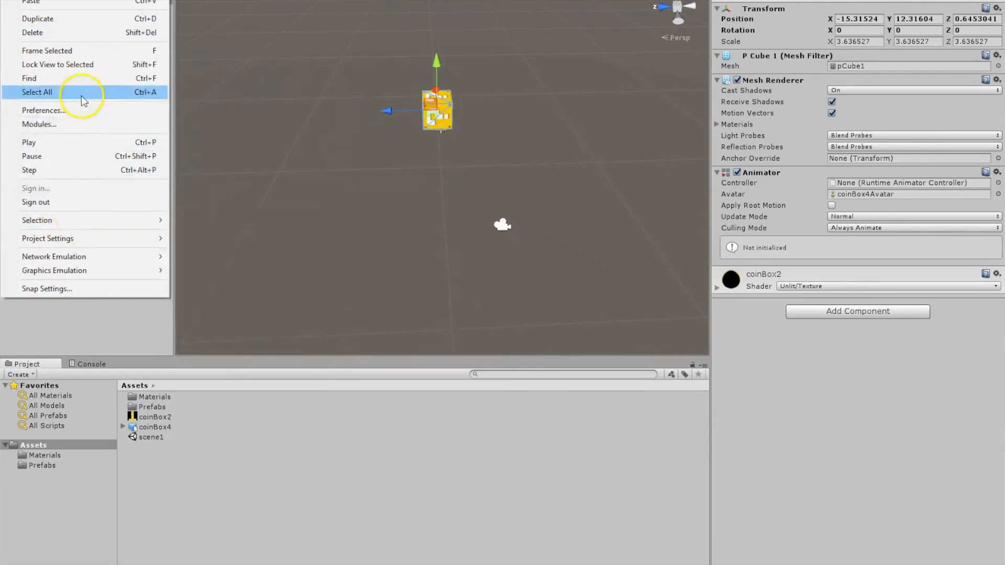
pyautogui.click(115, 64)
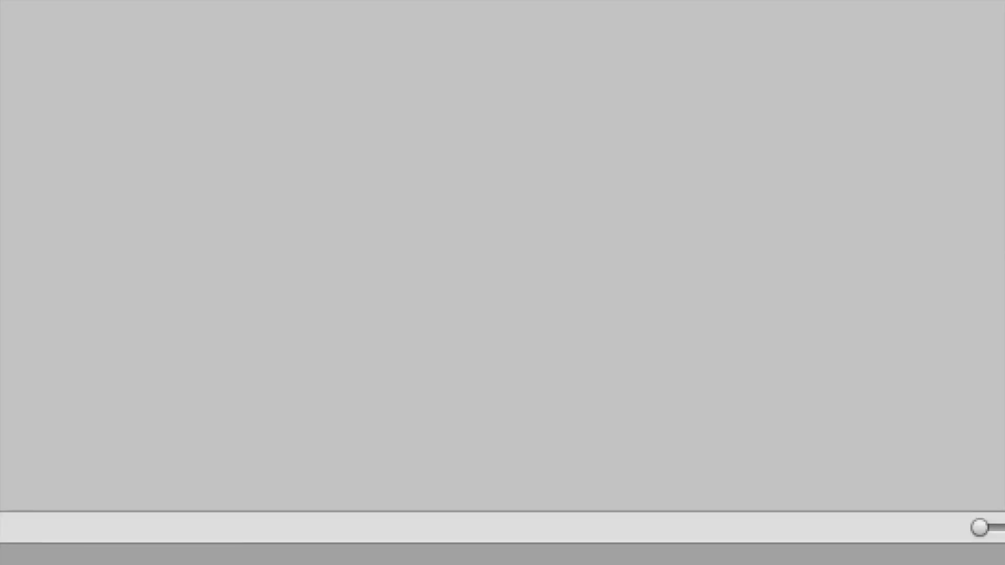
# Set the cube material's base texture to None and reassign the coinBox2 texture.
pyautogui.rightClick(777, 563)
pyautogui.click(749, 539)
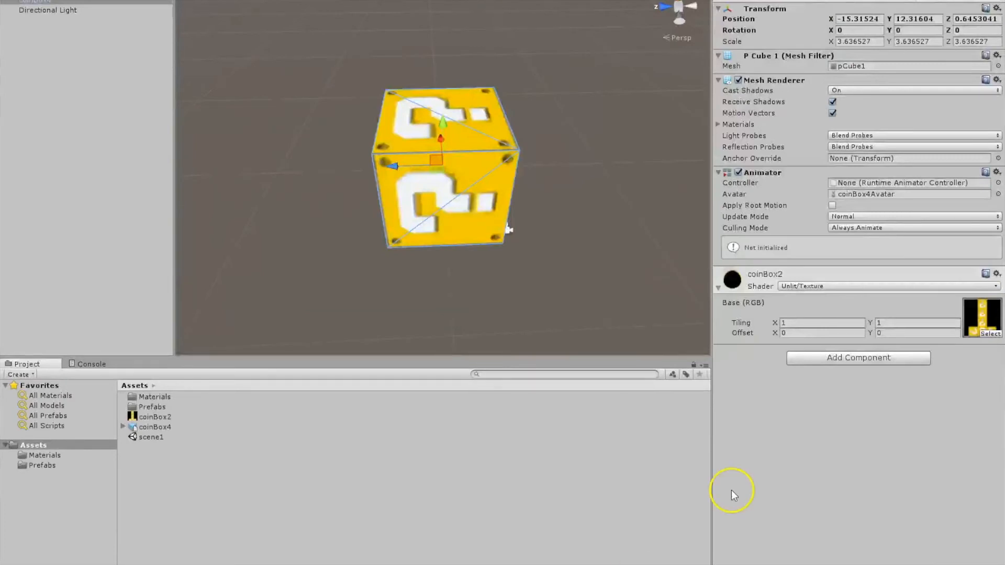
pyautogui.click(991, 316)
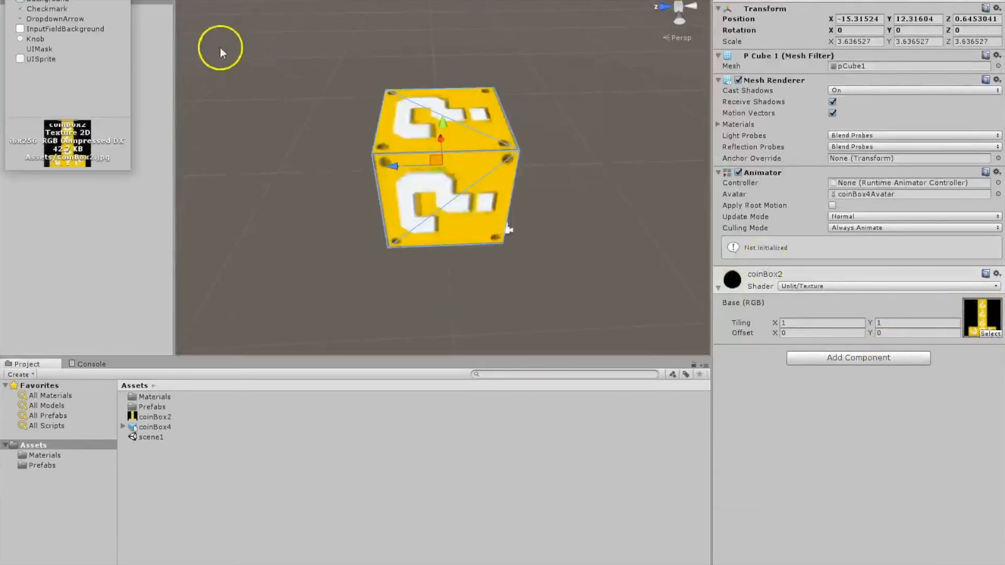
pyautogui.moveTo(65, 1); pyautogui.dragTo(464, 279)
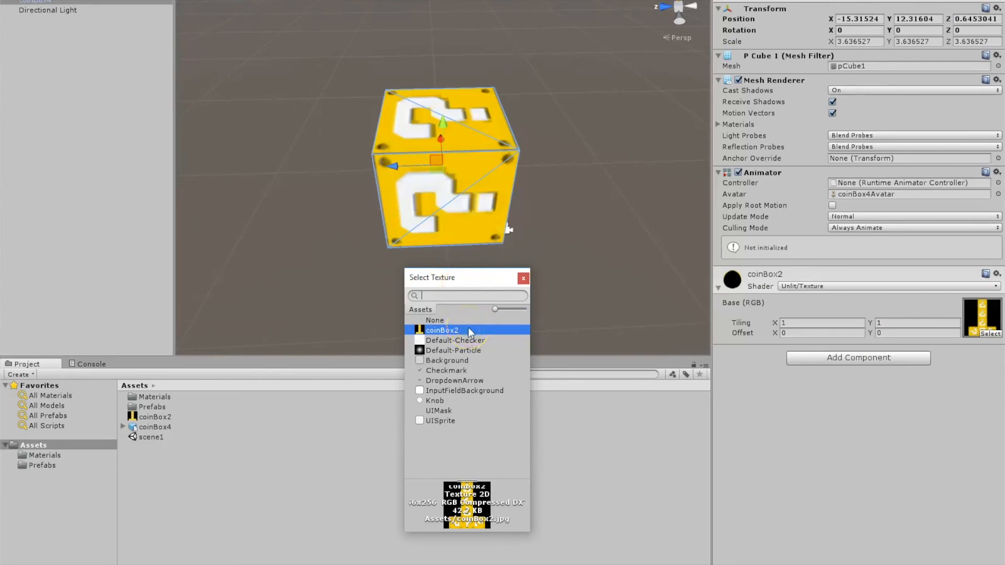
pyautogui.click(437, 321)
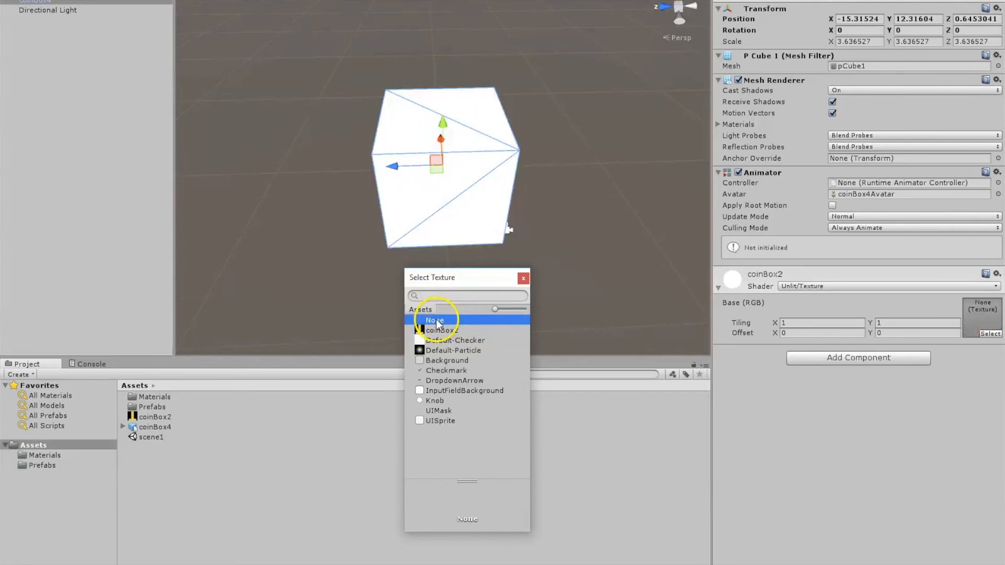
pyautogui.click(440, 331)
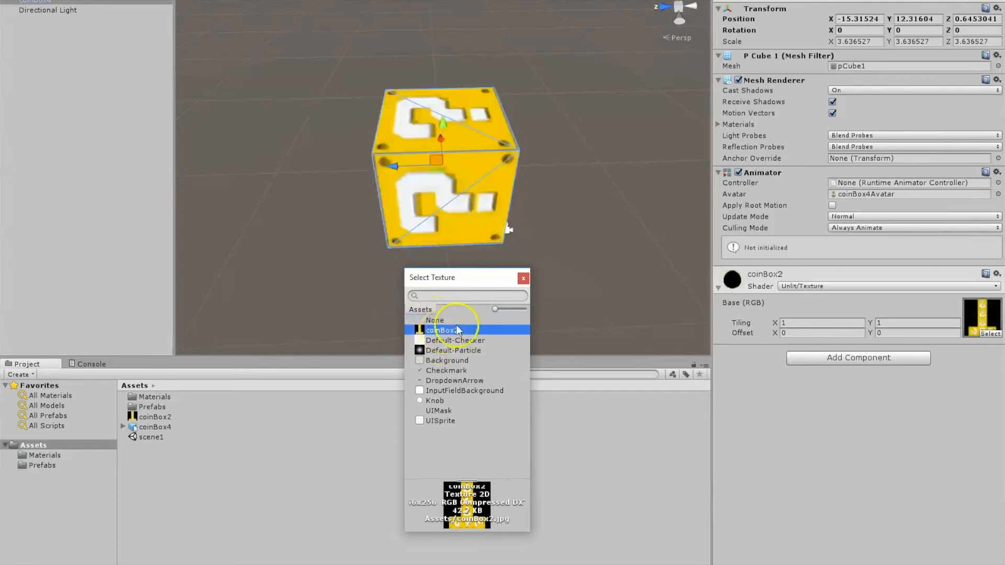
pyautogui.click(524, 279)
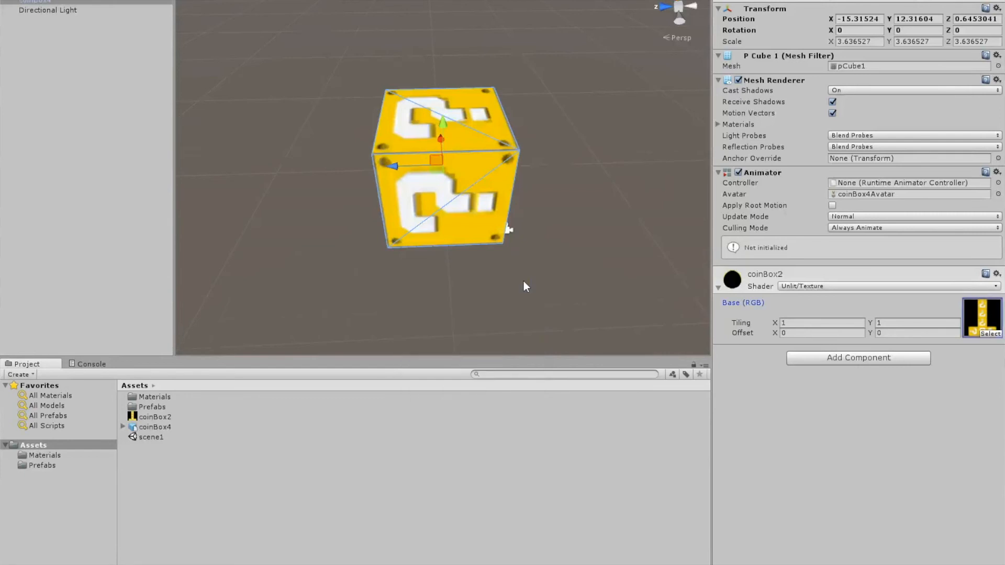
pyautogui.click(8, 0)
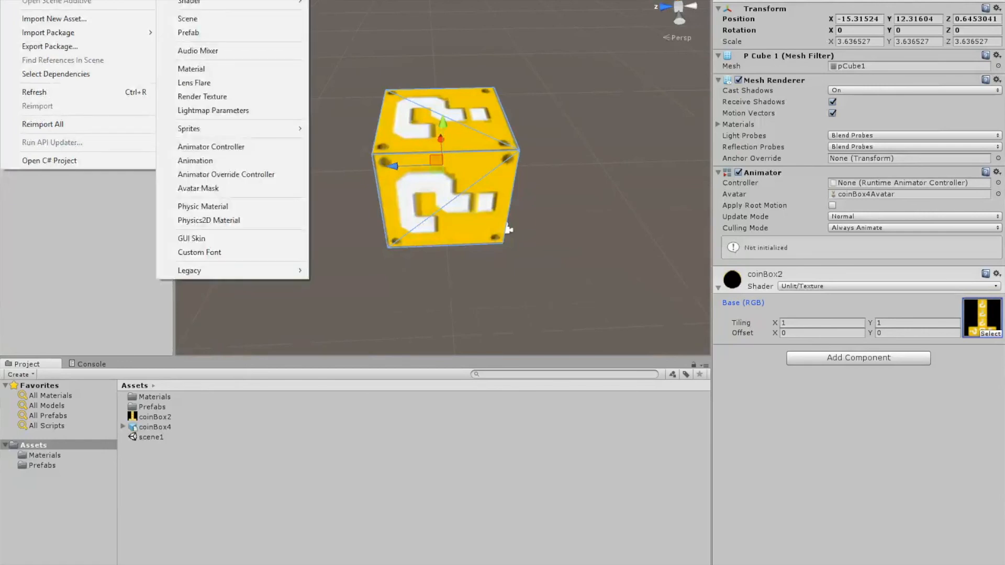
pyautogui.click(227, 461)
pyautogui.rightClick(226, 461)
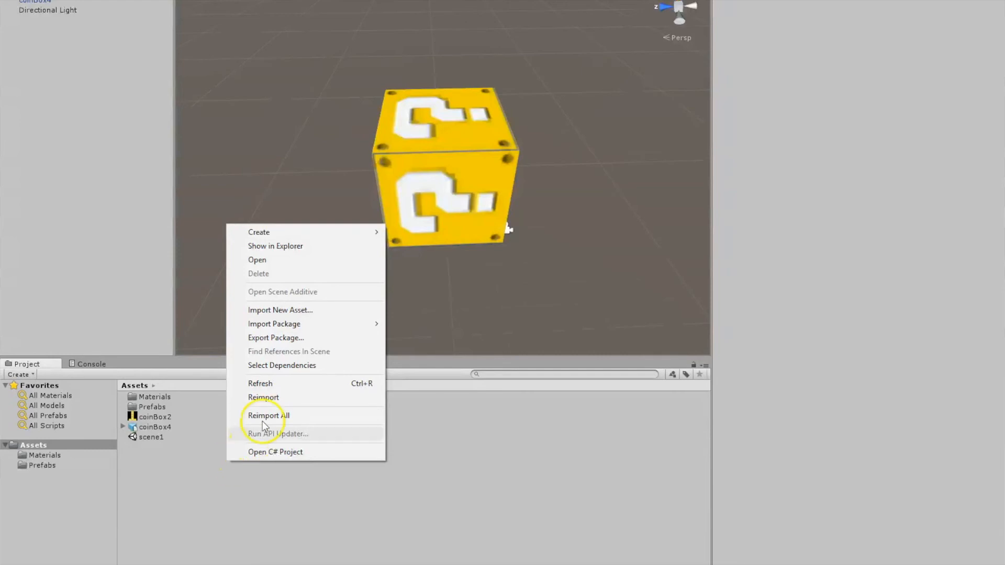
pyautogui.click(315, 310)
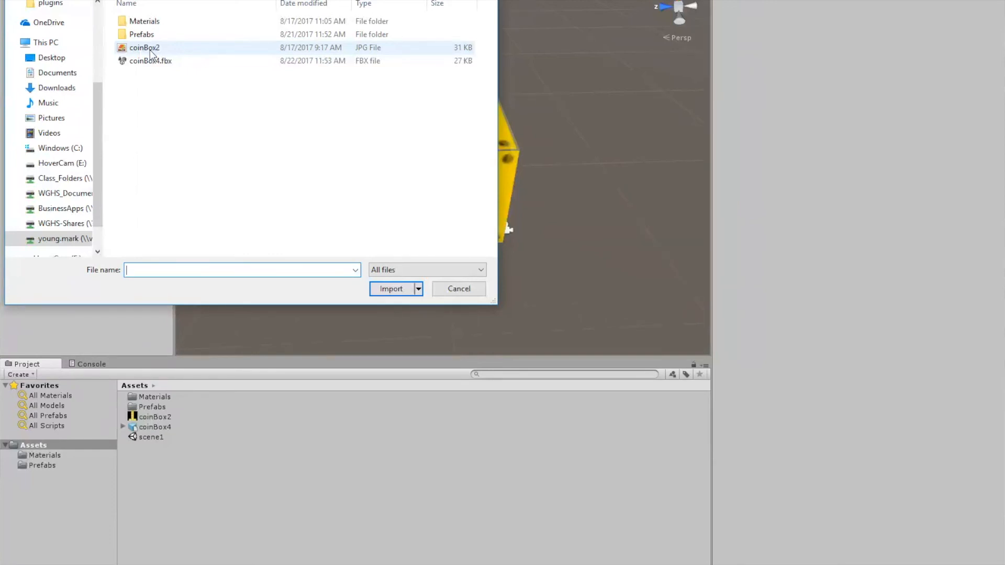
pyautogui.click(458, 291)
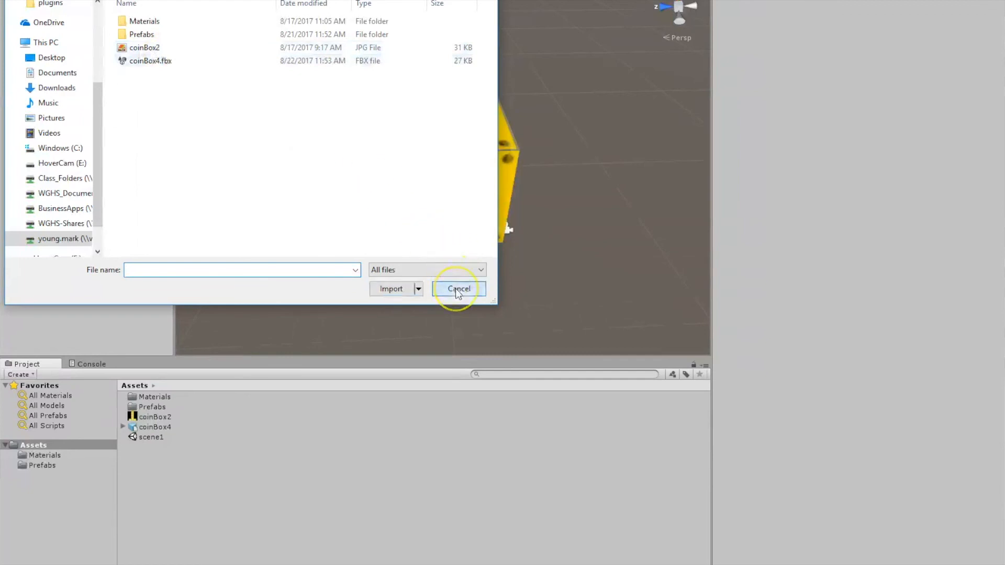
# Select the coin box cube in the scene and choose coinBox2 as its material's base texture.
pyautogui.click(444, 217)
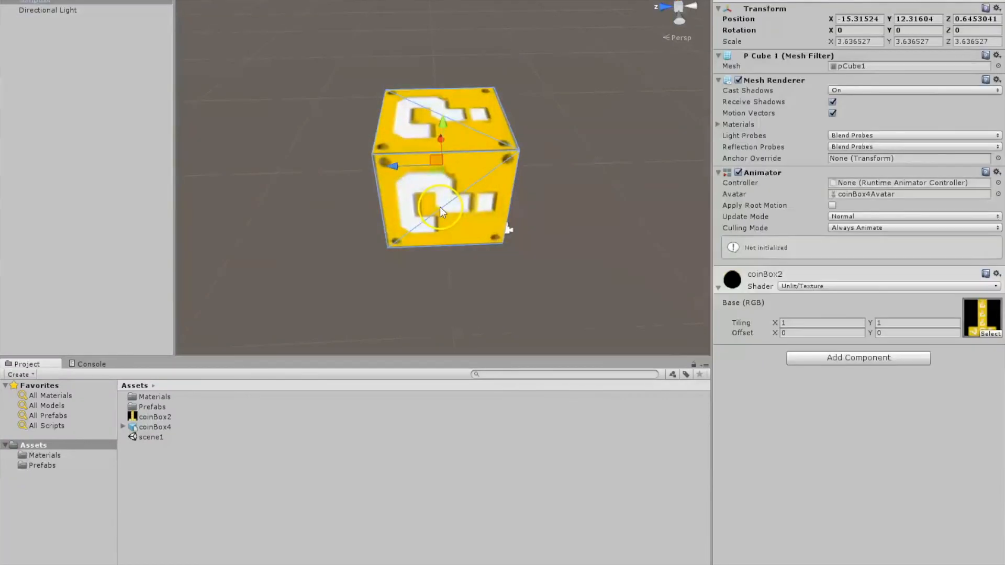
pyautogui.click(975, 335)
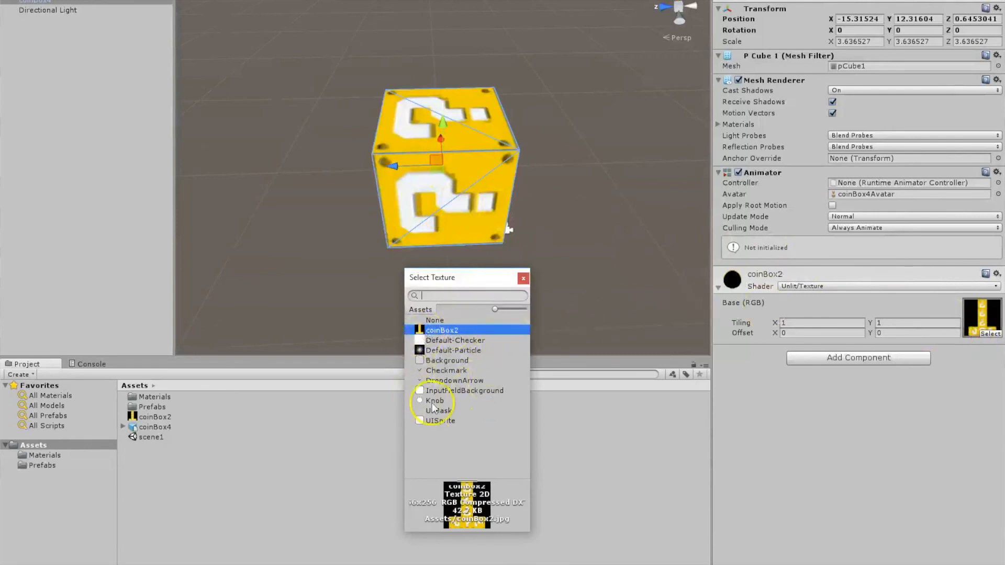
pyautogui.doubleClick(448, 331)
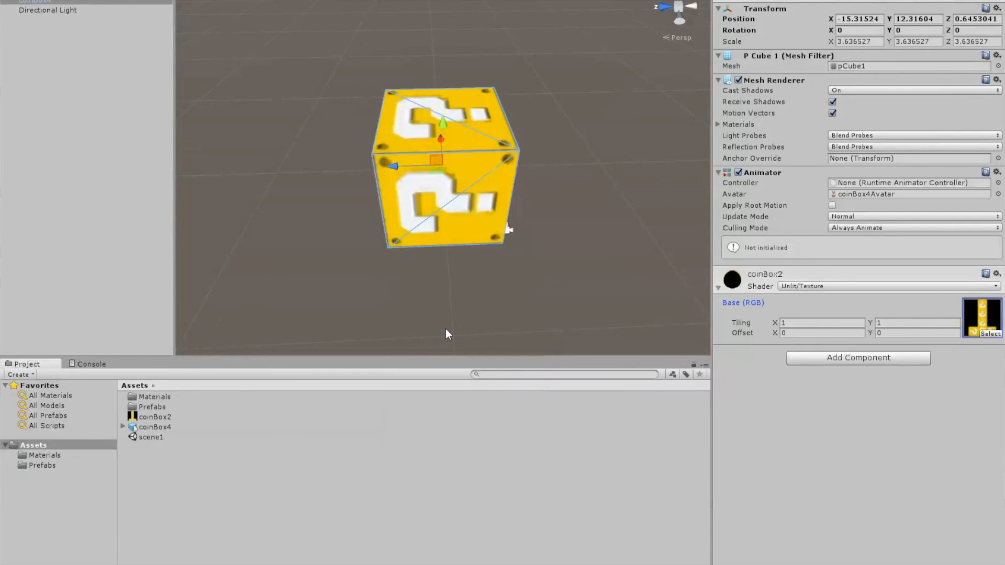